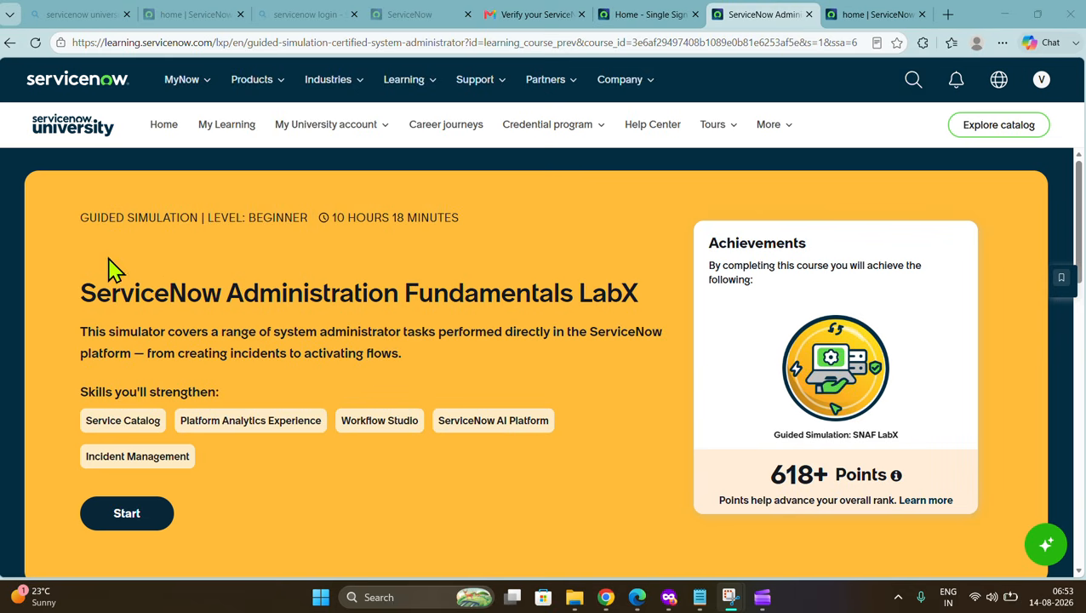
# Examine the ServiceNow Administration Fundamentals LabX course page for its title, level, duration and skills covered
pyautogui.moveTo(81, 292); pyautogui.dragTo(643, 308)
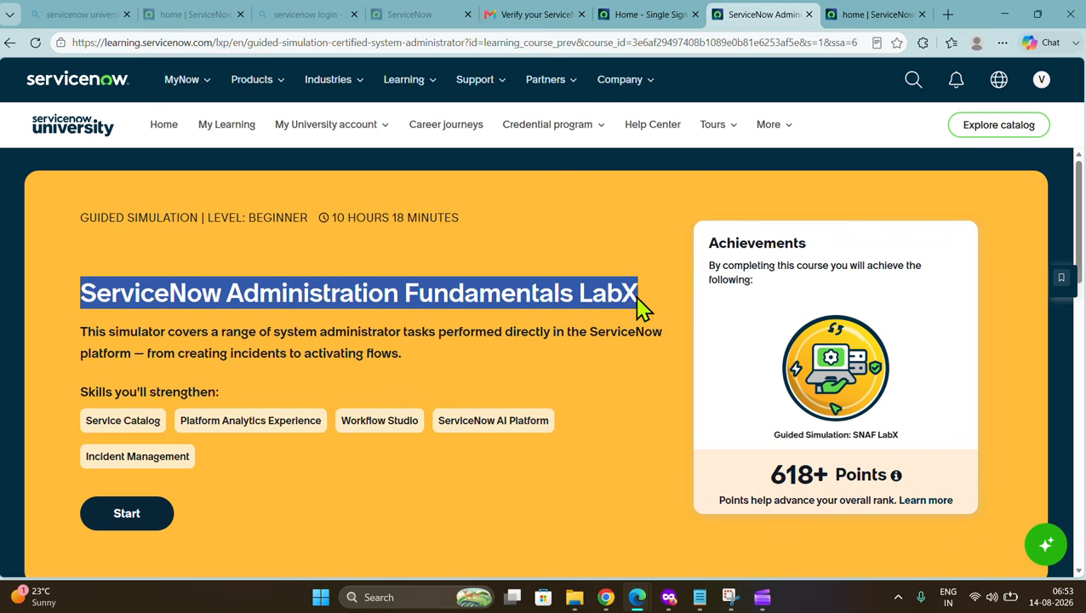
pyautogui.scroll(-1, 289, 393)
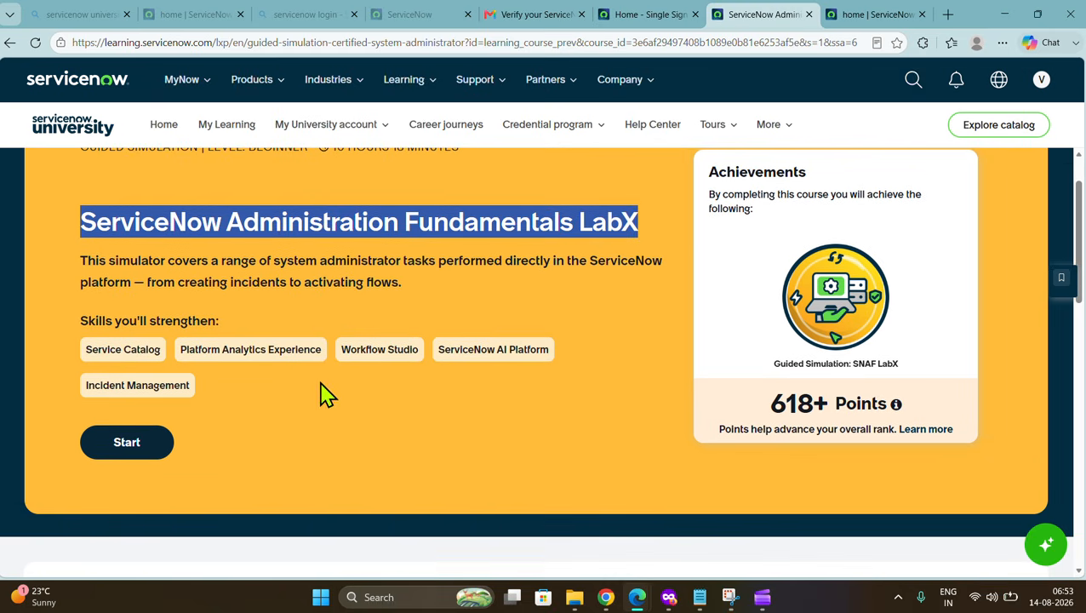
pyautogui.scroll(1, 549, 293)
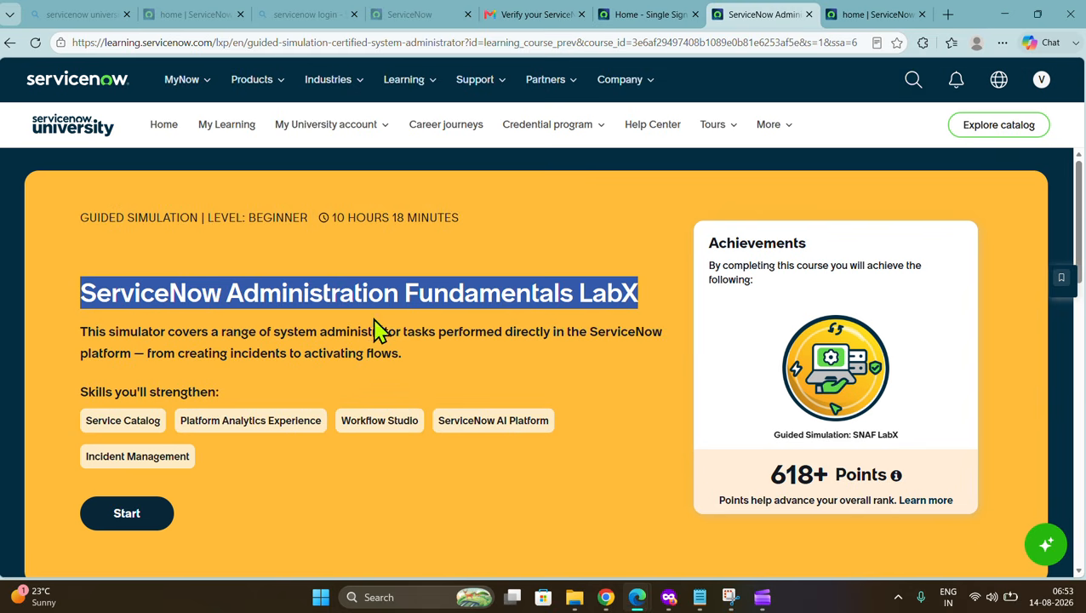
pyautogui.moveTo(217, 219); pyautogui.dragTo(359, 257)
pyautogui.click(358, 254)
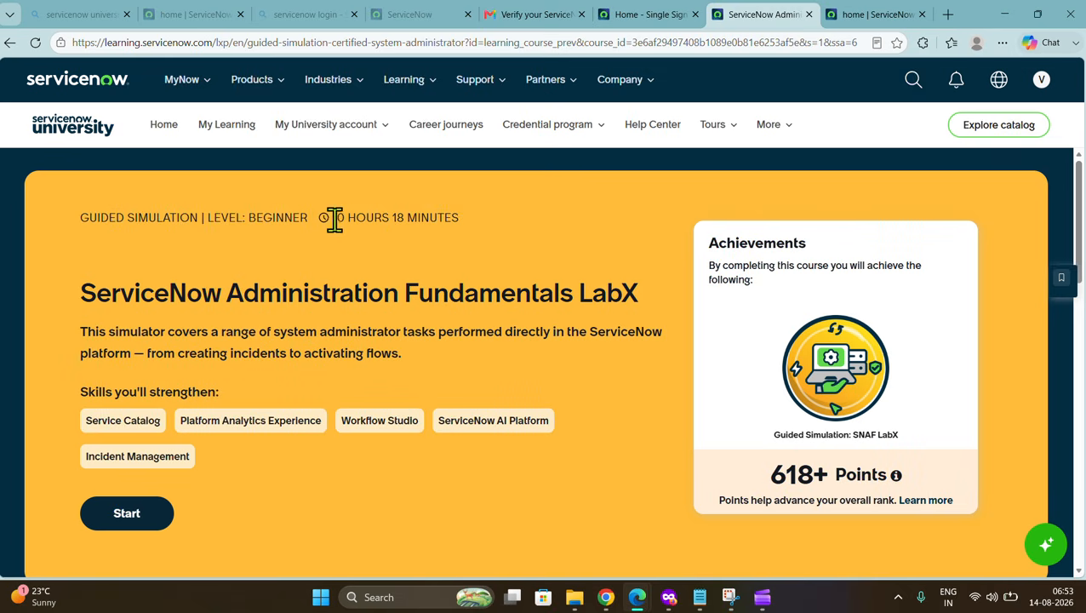
pyautogui.moveTo(335, 218); pyautogui.dragTo(485, 242)
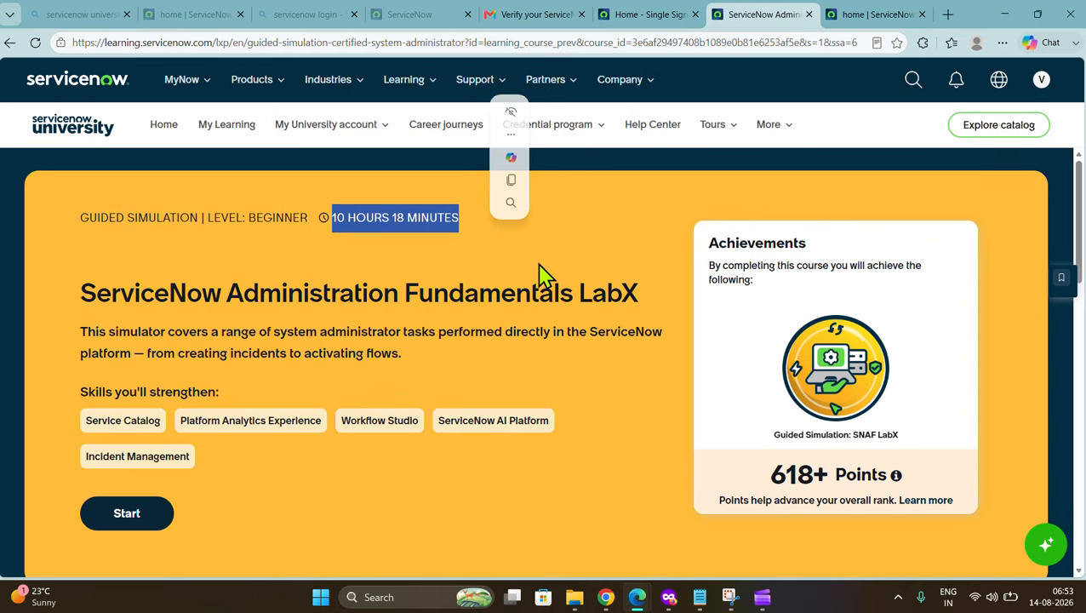
pyautogui.scroll(-2, 548, 332)
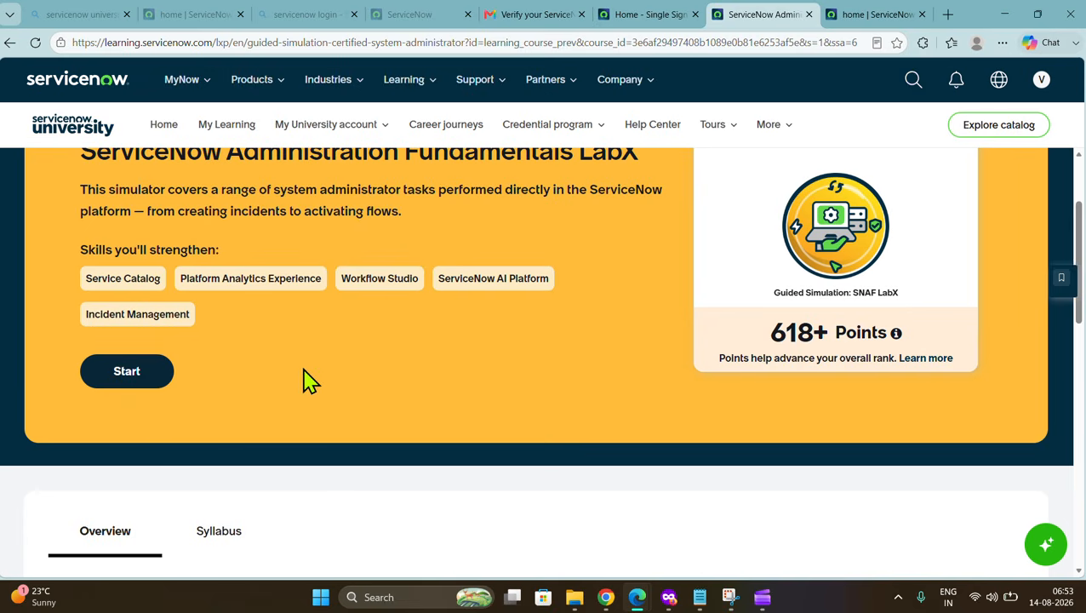
pyautogui.scroll(1, 298, 380)
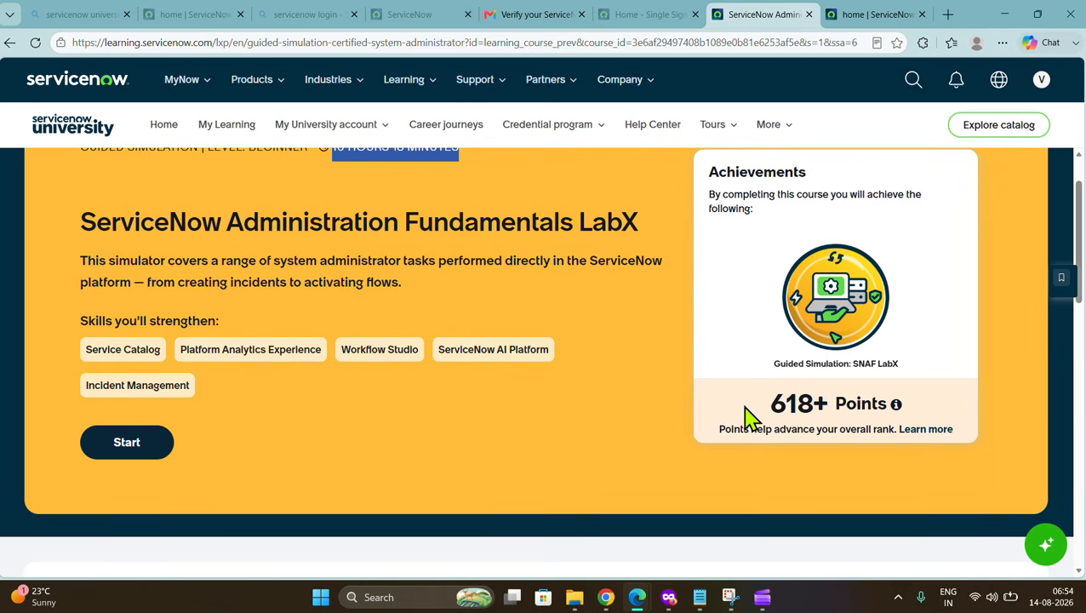
pyautogui.scroll(1, 746, 418)
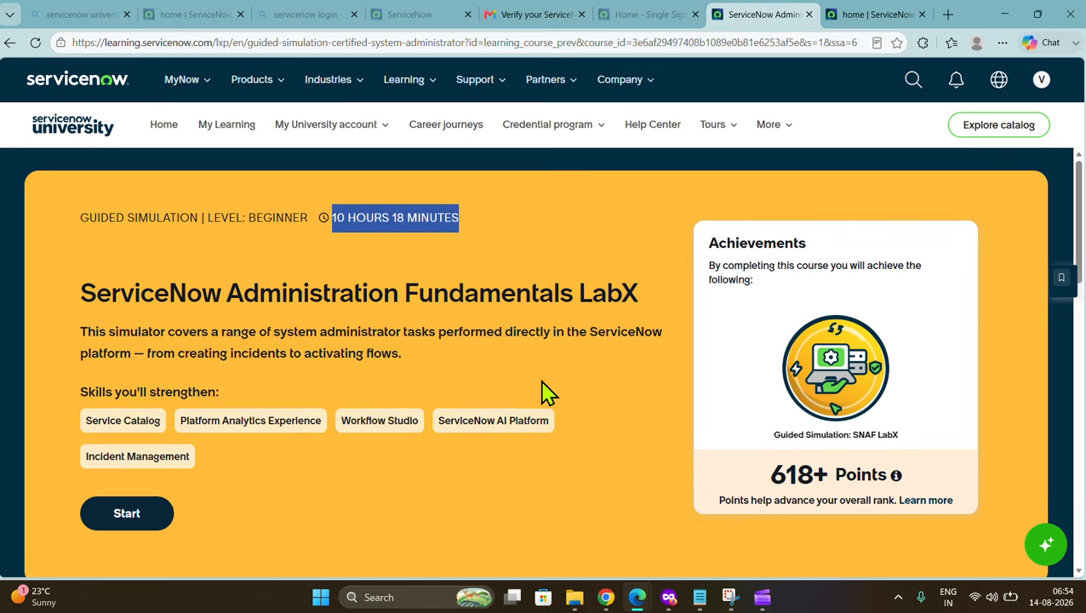
pyautogui.moveTo(643, 294); pyautogui.dragTo(202, 294)
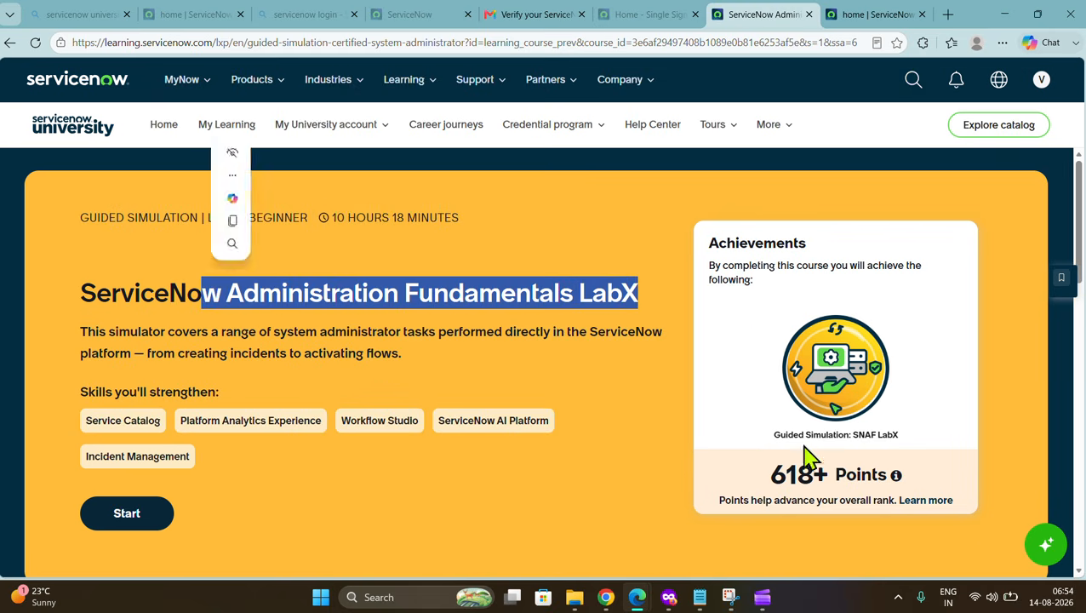
# Start the ServiceNow Administration Fundamentals LabX course and enroll in it, accepting the terms and conditions
pyautogui.scroll(-1, 817, 400)
pyautogui.scroll(-1, 817, 400)
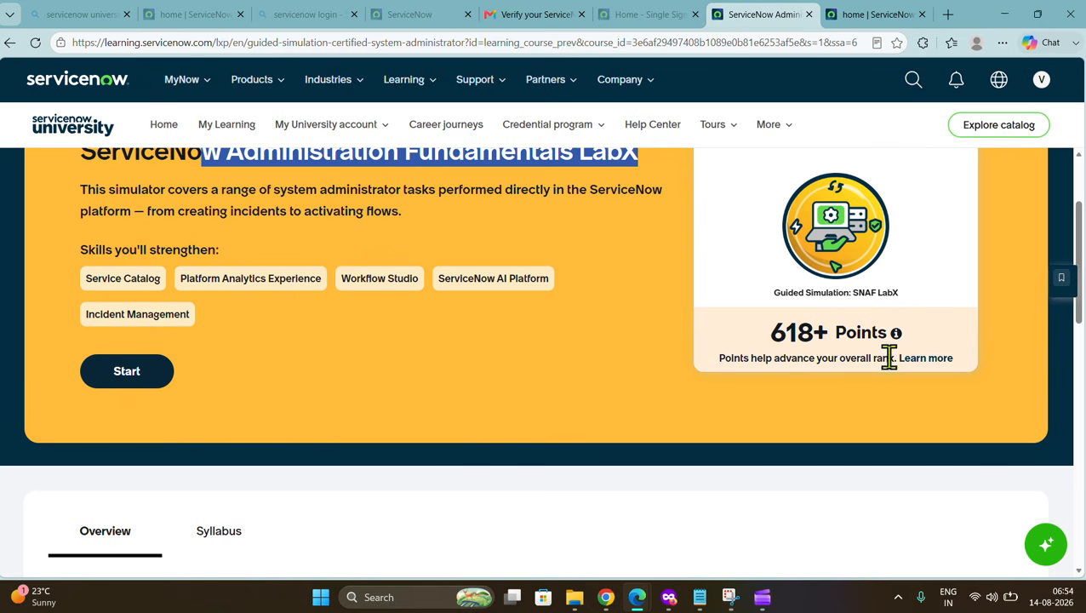
pyautogui.scroll(-2, 375, 417)
pyautogui.scroll(3, 376, 418)
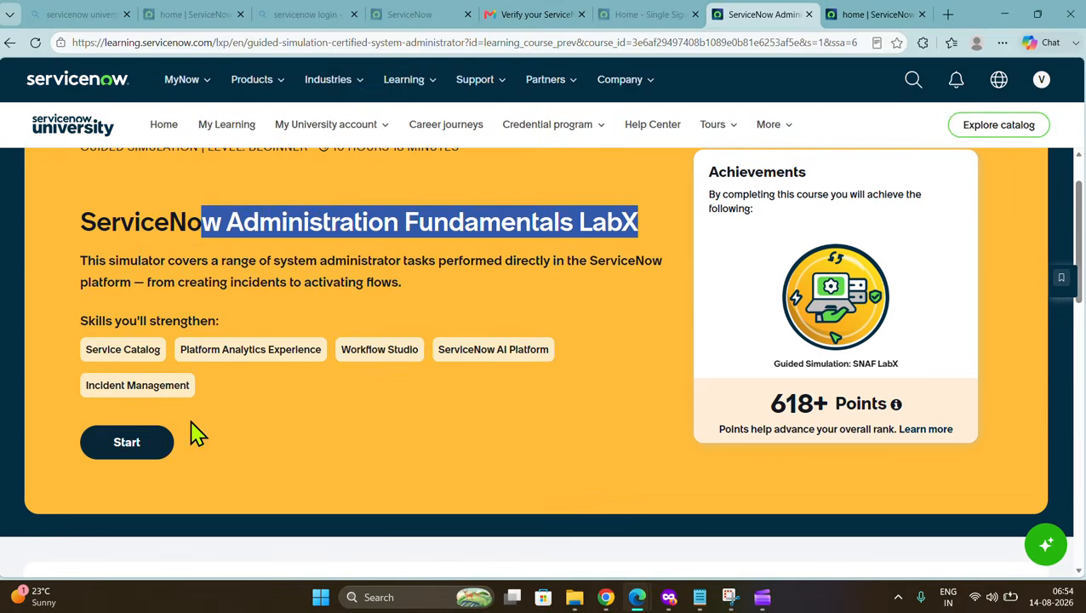
pyautogui.click(131, 443)
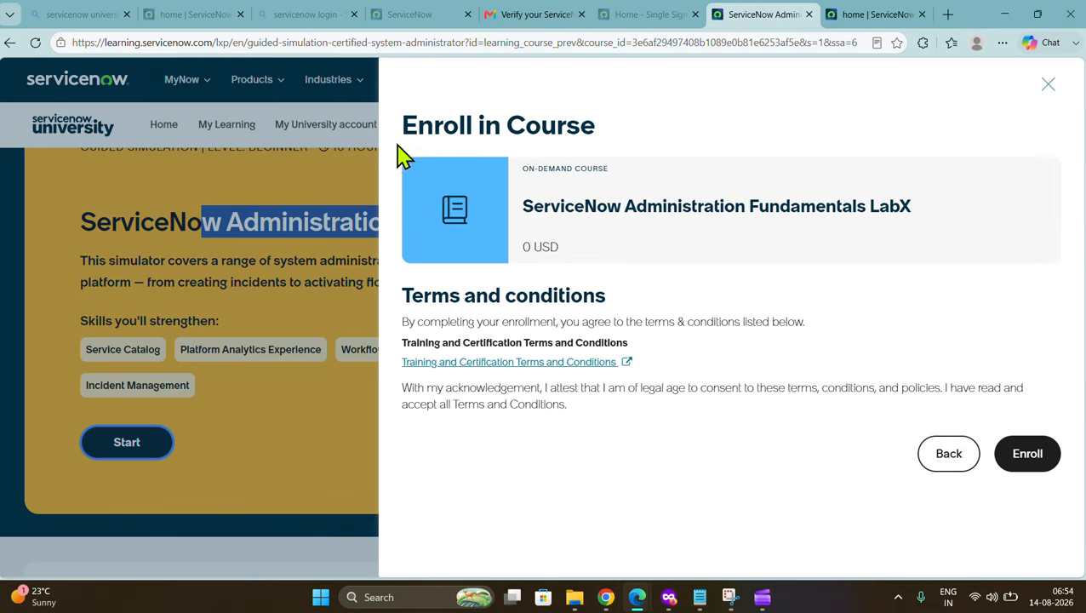
pyautogui.click(1029, 467)
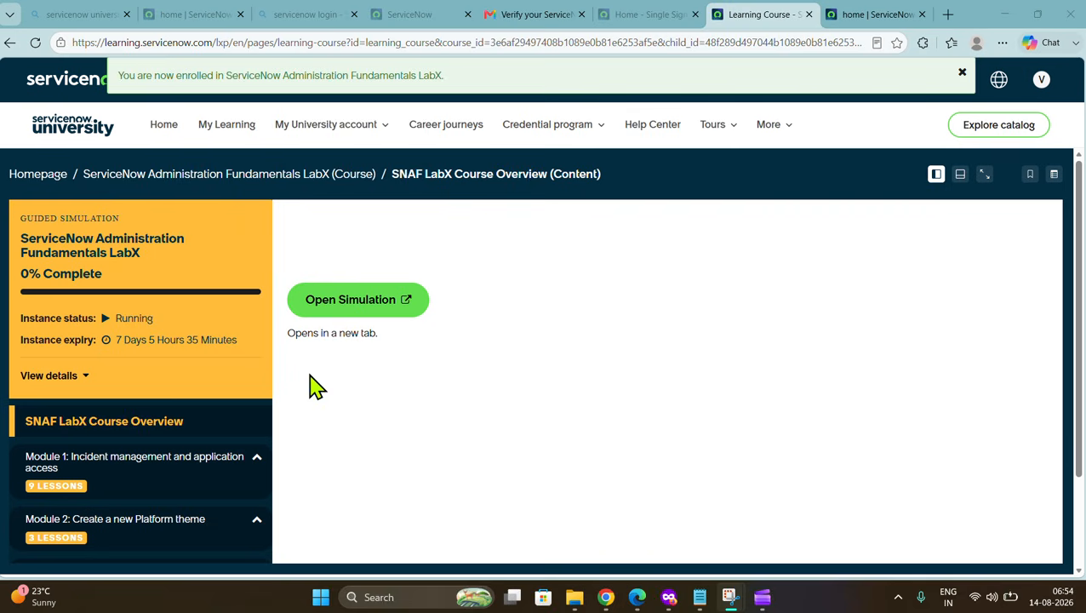
# Examine the course outline for the topics and lesson counts of Modules 1 to 8
pyautogui.scroll(-5, 85, 436)
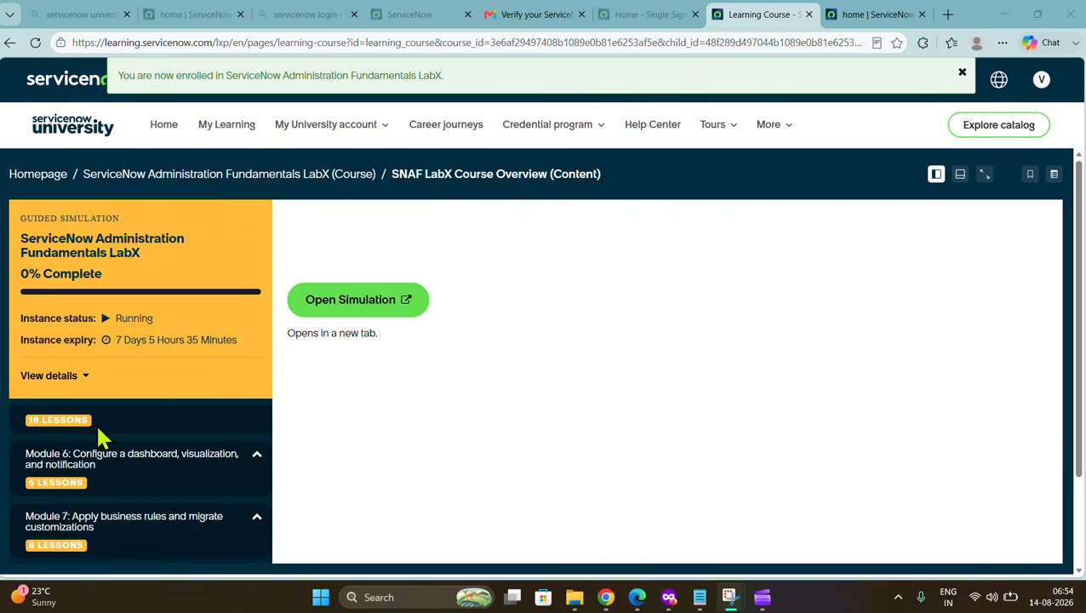
pyautogui.scroll(5, 107, 434)
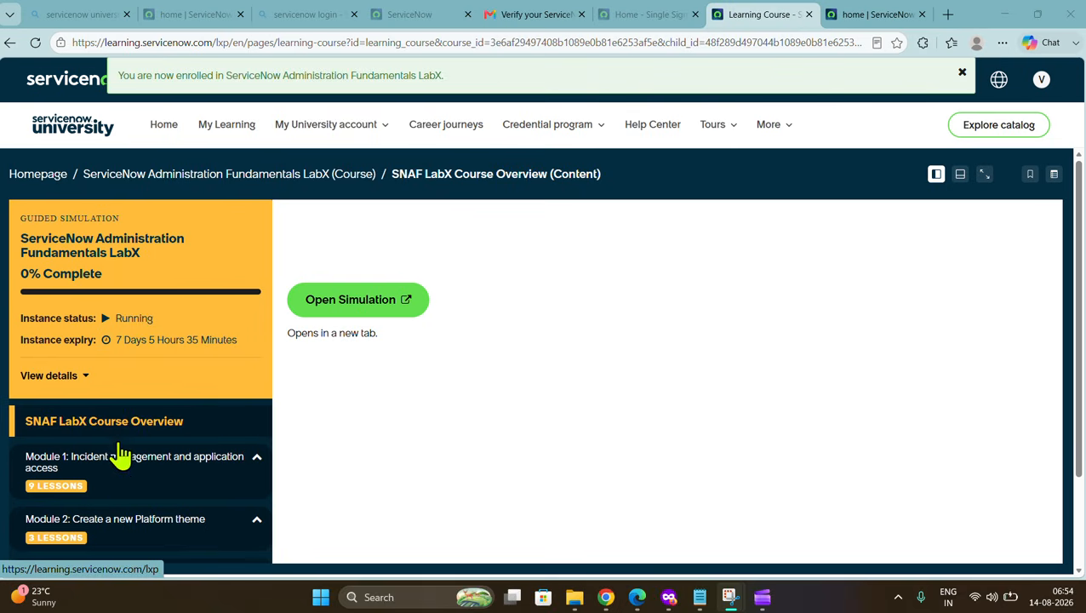
pyautogui.scroll(-3, 90, 502)
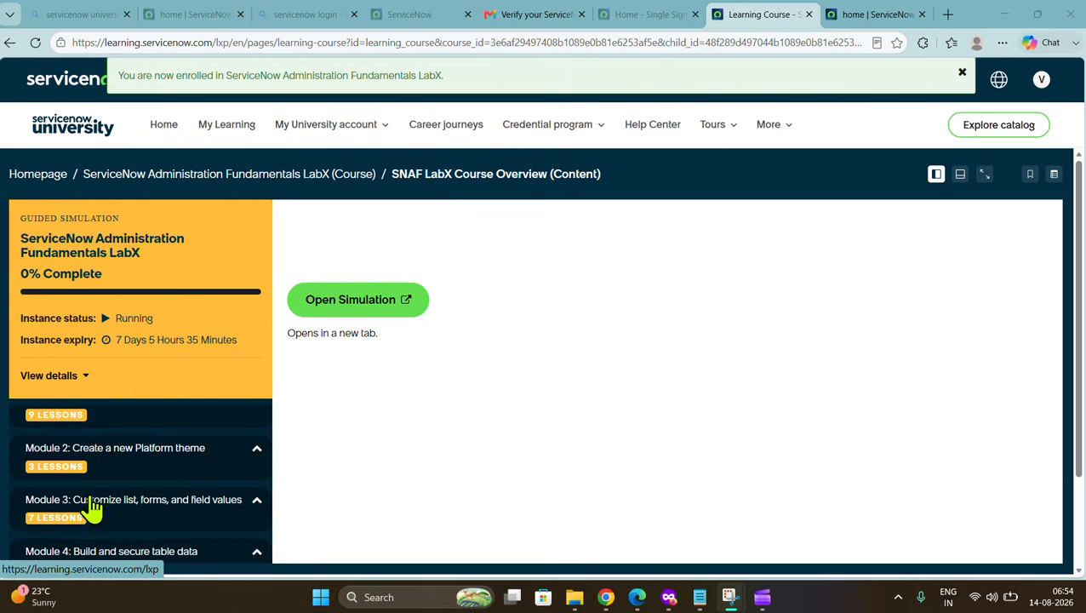
pyautogui.scroll(-4, 132, 492)
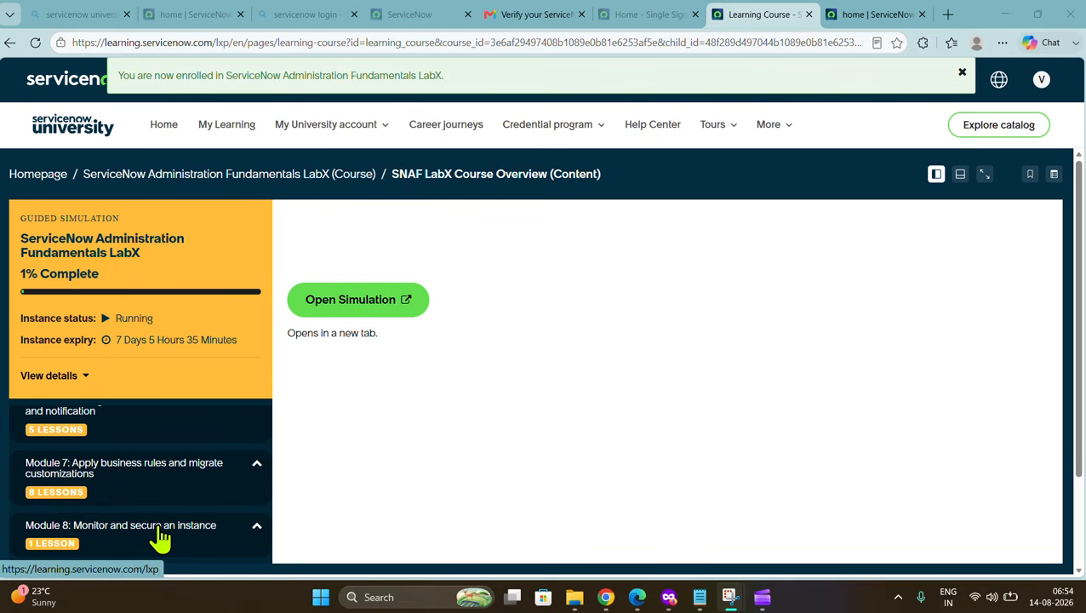
pyautogui.scroll(4, 160, 536)
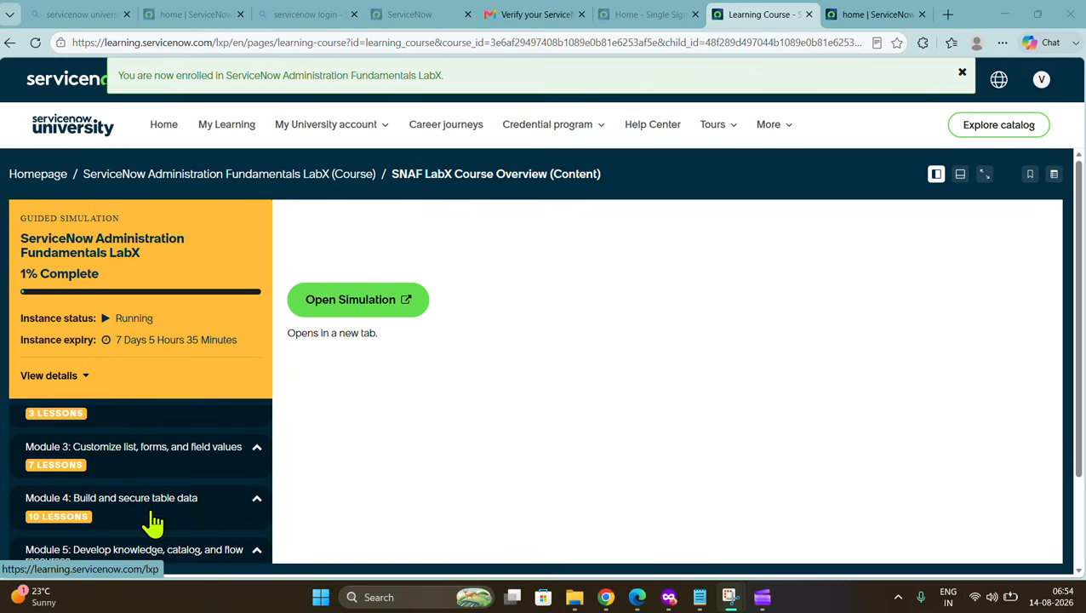
pyautogui.scroll(2, 154, 523)
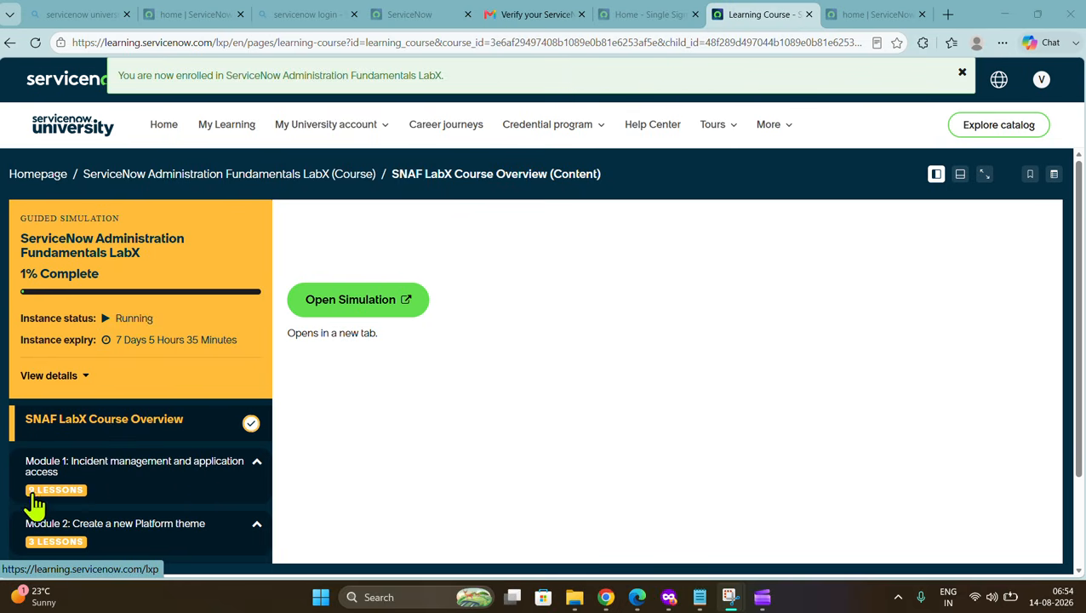
pyautogui.scroll(-1, 113, 506)
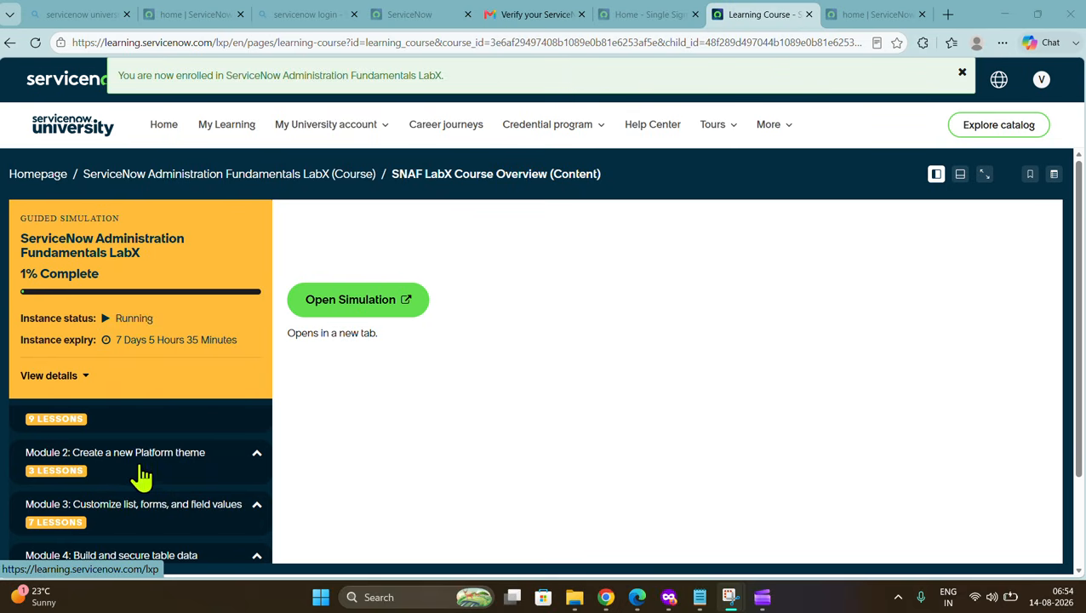
pyautogui.scroll(-3, 107, 509)
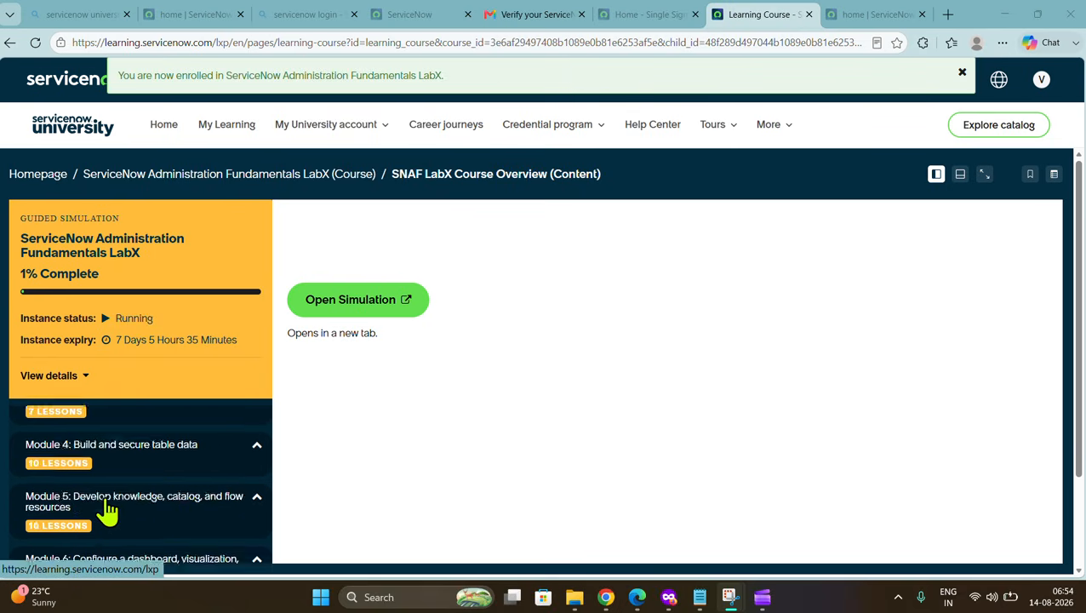
pyautogui.scroll(-3, 105, 502)
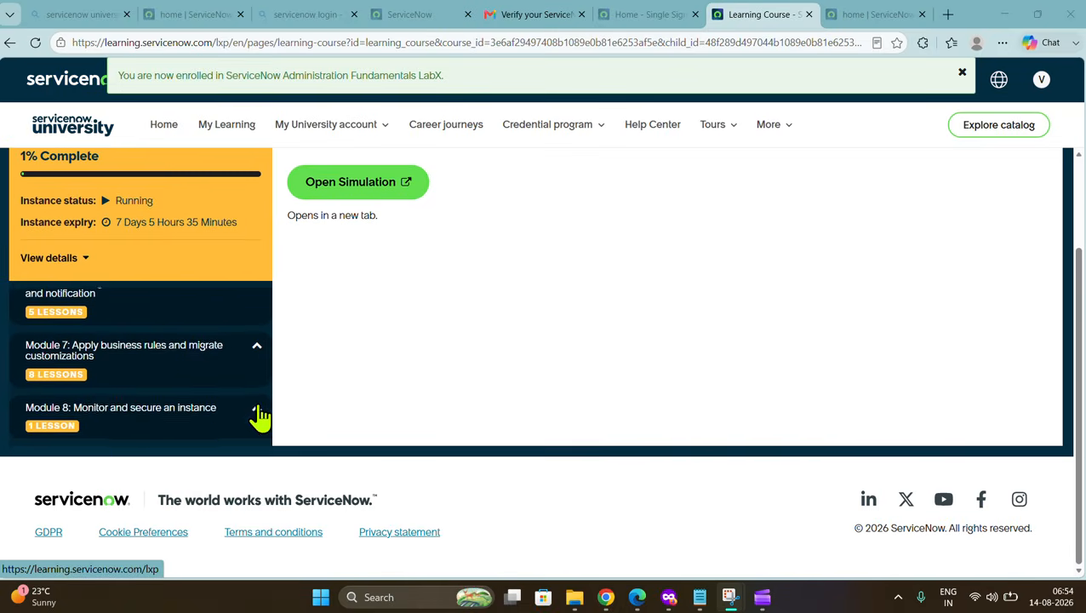
pyautogui.scroll(5, 260, 417)
pyautogui.scroll(2, 545, 416)
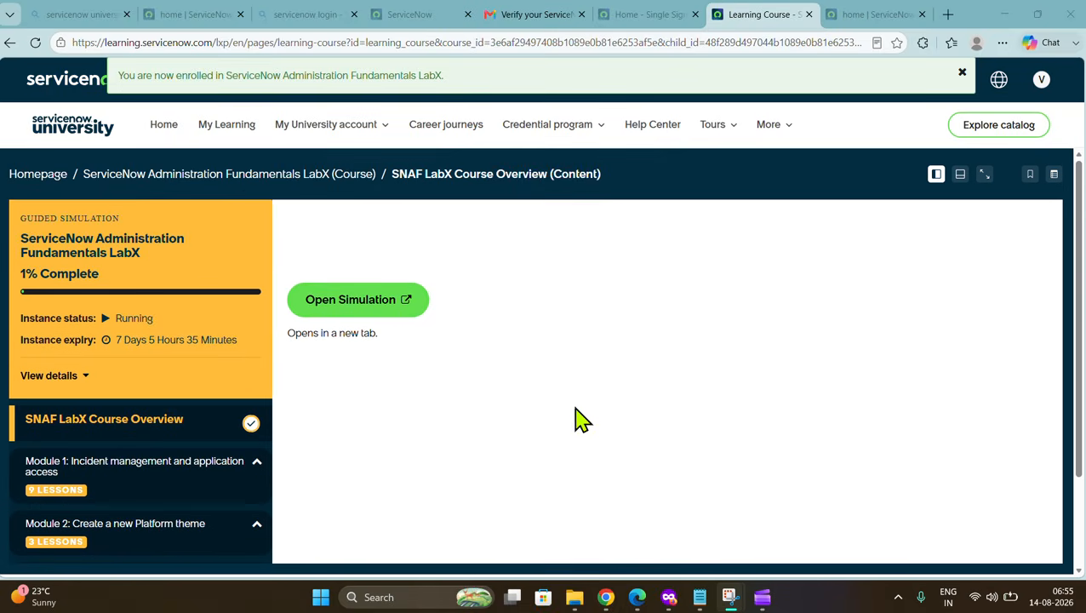
# Open the course simulation, check the instance status and expiry on the course page, and return to the simulation
pyautogui.click(377, 307)
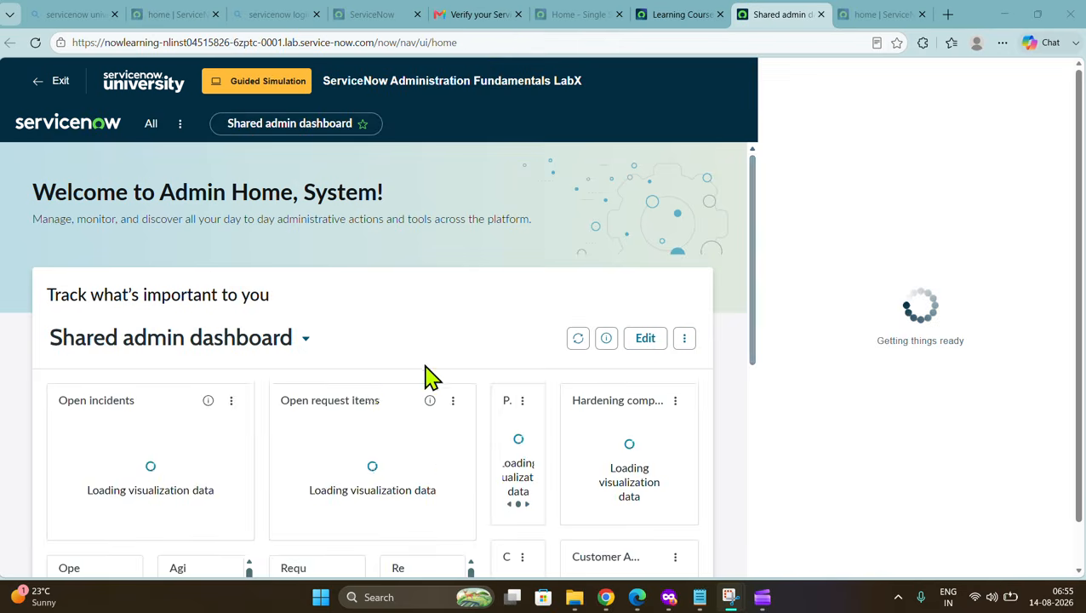
pyautogui.click(677, 17)
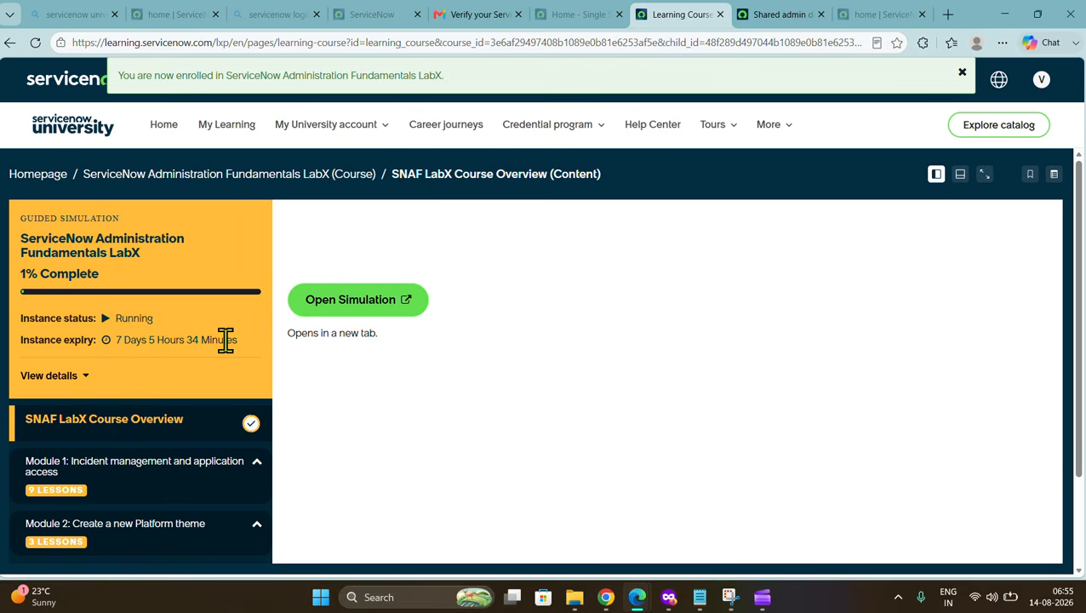
pyautogui.click(776, 15)
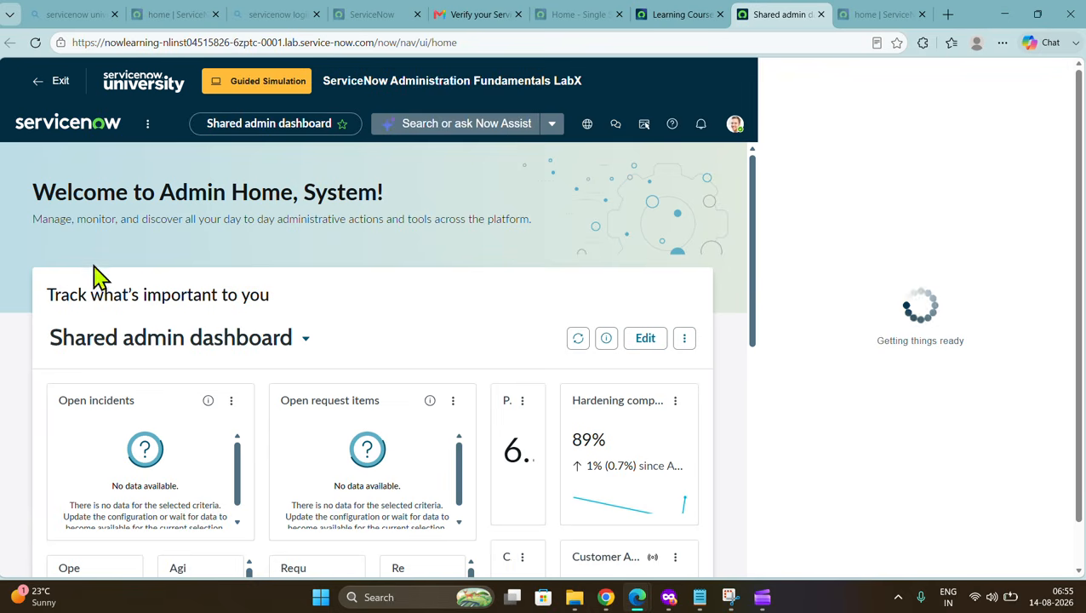
# Look over the Shared admin dashboard and read the AI Learning Guide's welcome message about hints, task validation and starting Module 1
pyautogui.scroll(-3, 214, 328)
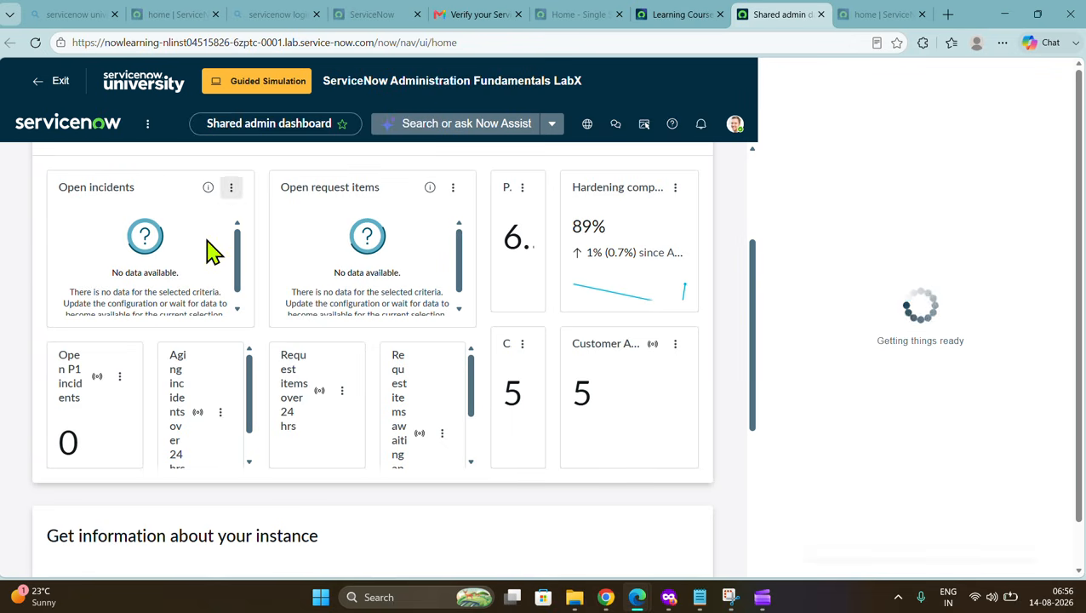
pyautogui.scroll(3, 444, 292)
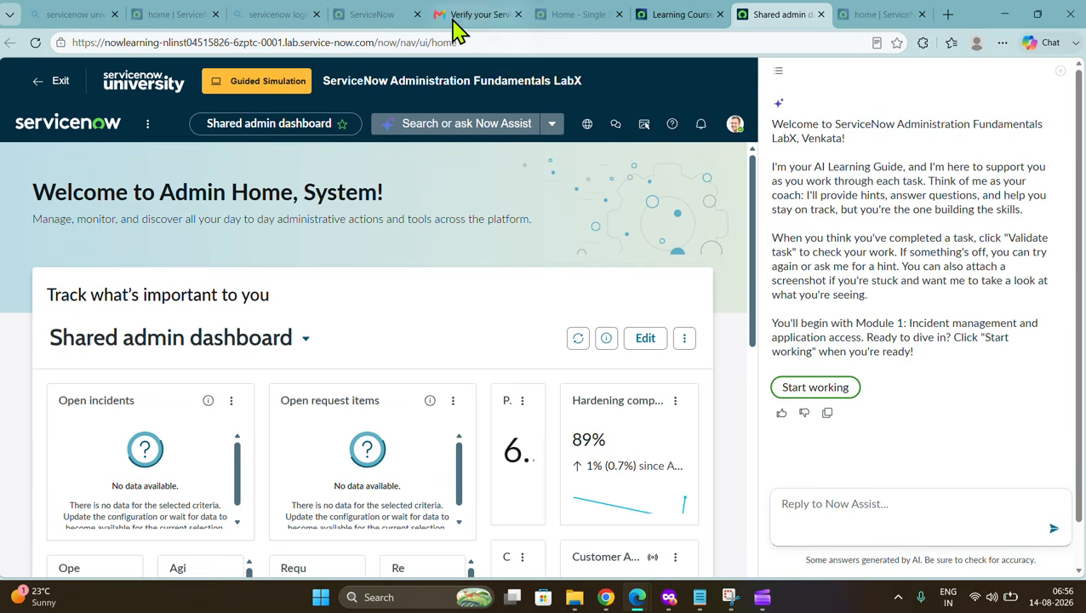
pyautogui.scroll(-3, 672, 315)
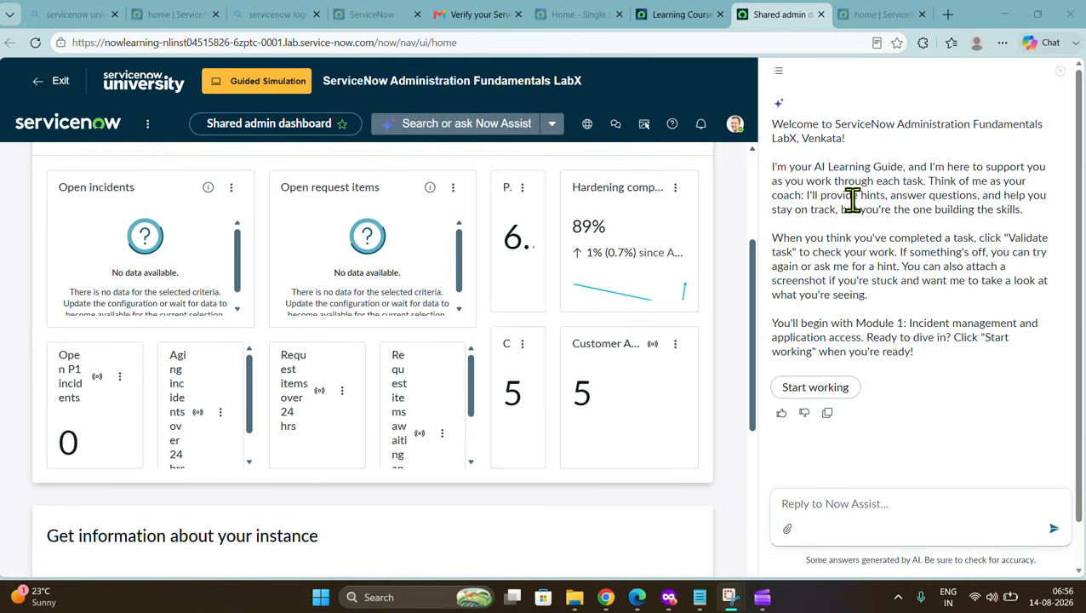
pyautogui.tripleClick(774, 123)
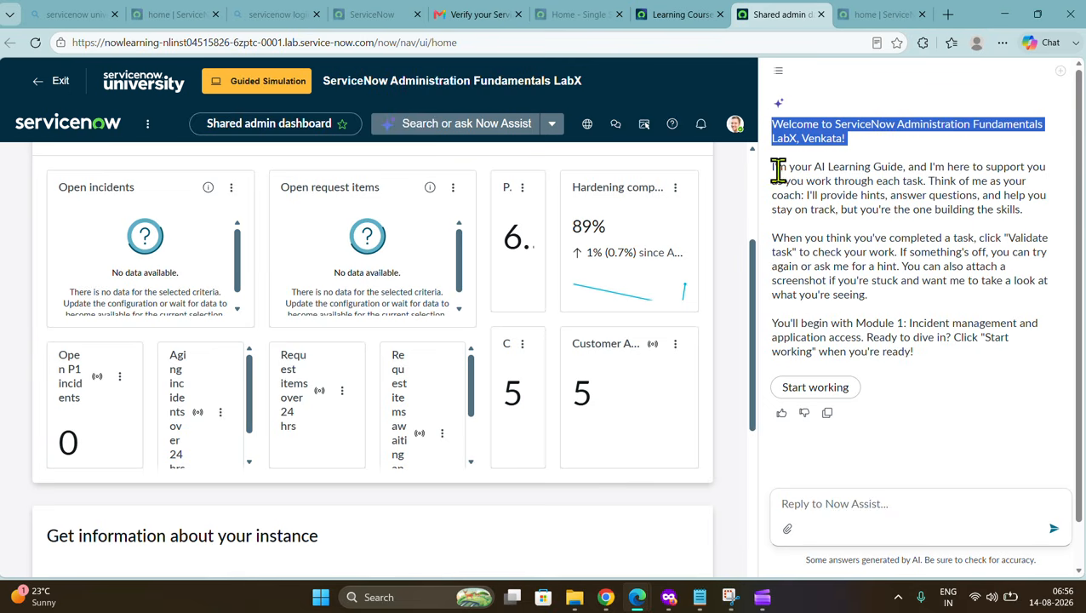
pyautogui.moveTo(775, 169); pyautogui.dragTo(890, 214)
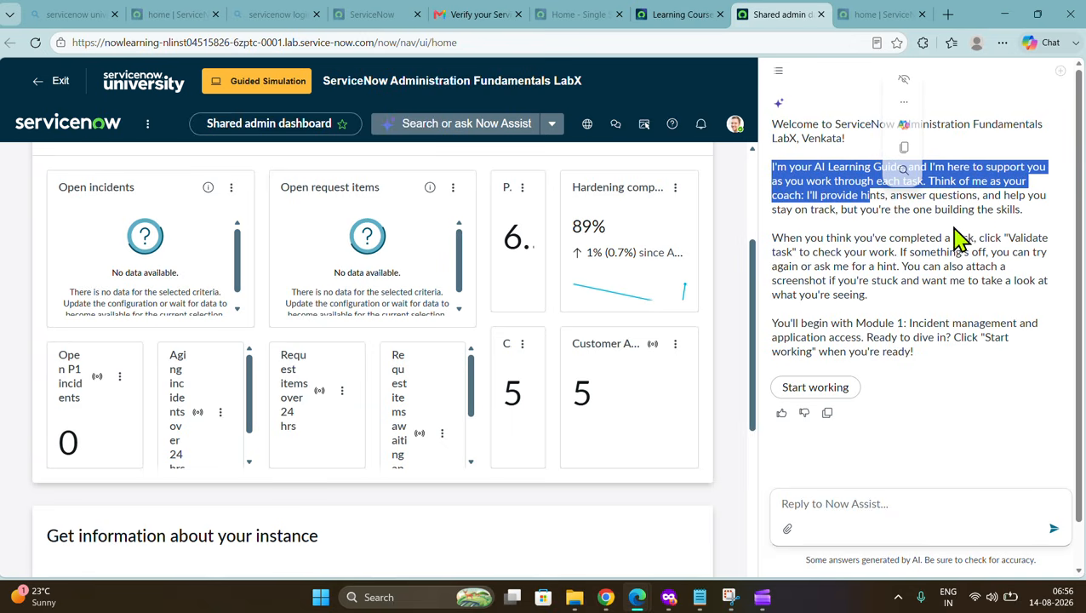
pyautogui.click(915, 196)
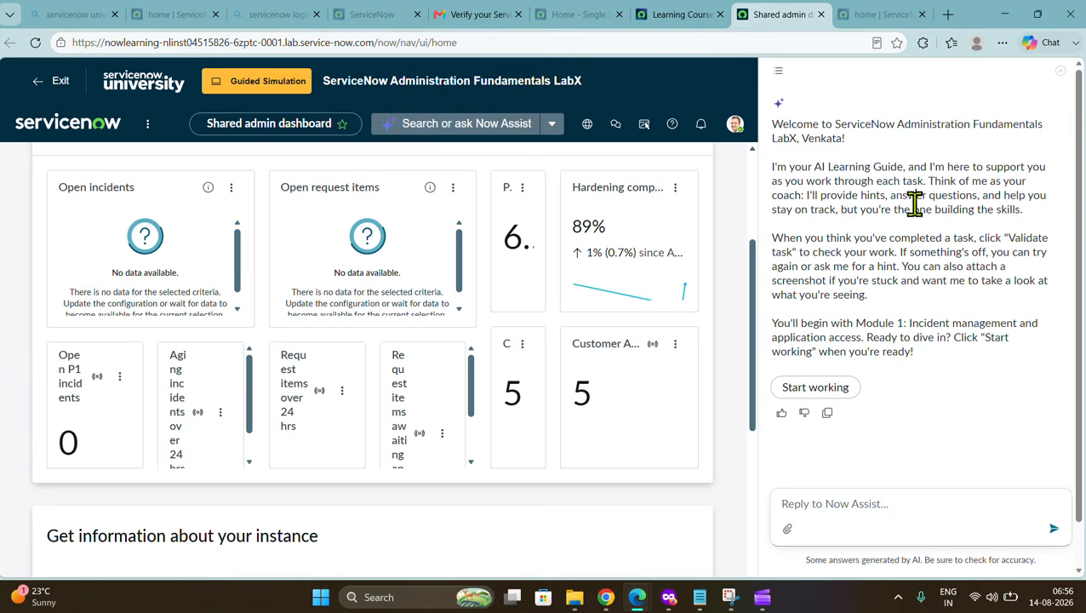
pyautogui.moveTo(933, 181); pyautogui.dragTo(1011, 211)
pyautogui.scroll(-1, 946, 303)
pyautogui.scroll(3, 612, 375)
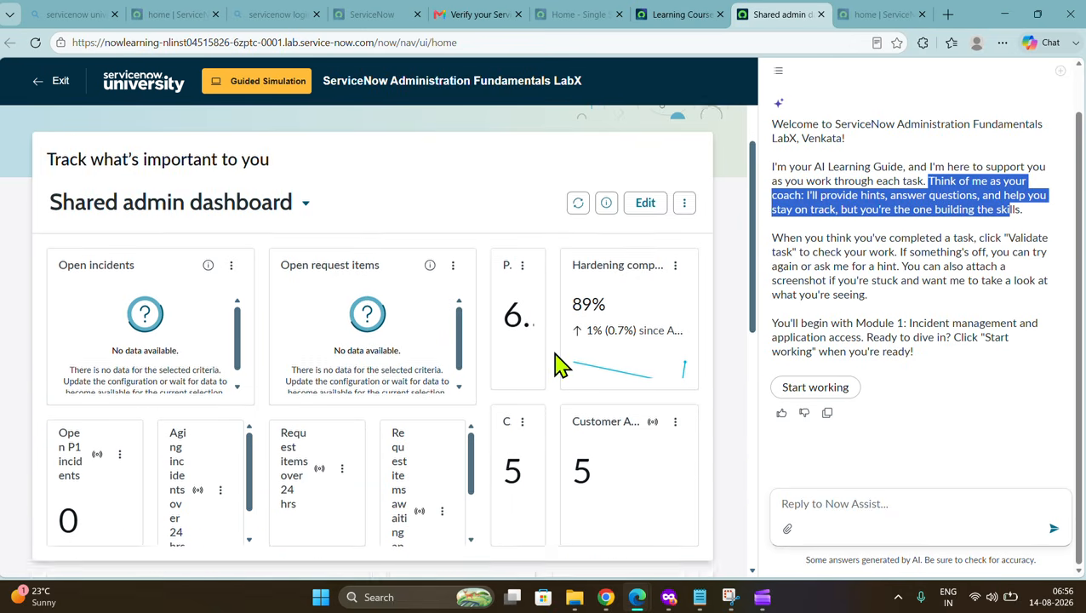
pyautogui.click(773, 323)
pyautogui.moveTo(773, 323); pyautogui.dragTo(958, 366)
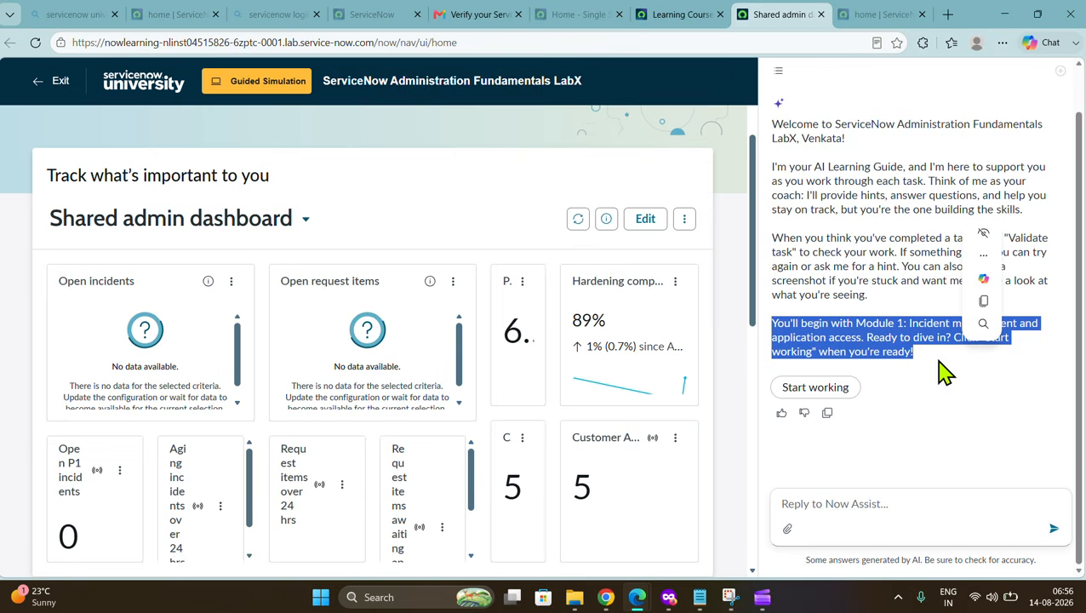
pyautogui.click(952, 371)
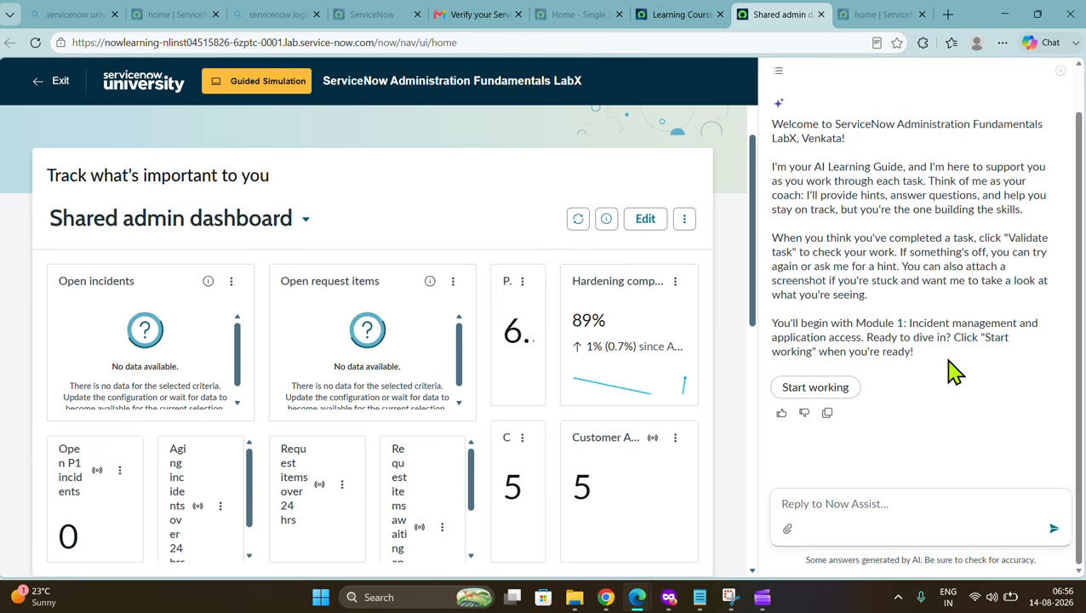
# Start working on Module 1 and read the heading of Task 1, Lab 1.2.1: Set up new HR users
pyautogui.click(799, 389)
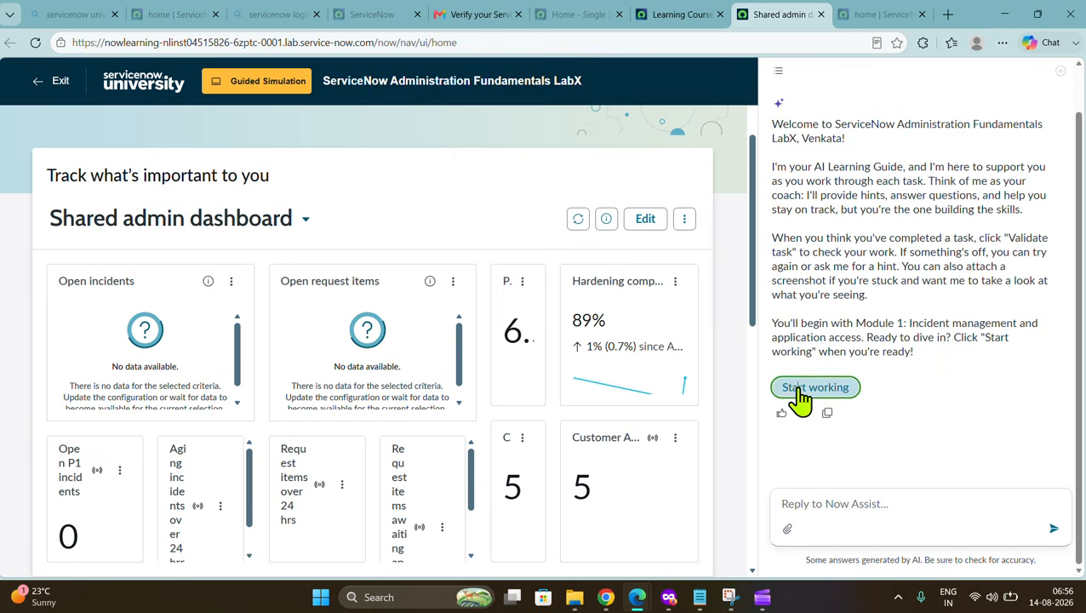
pyautogui.scroll(-2, 598, 405)
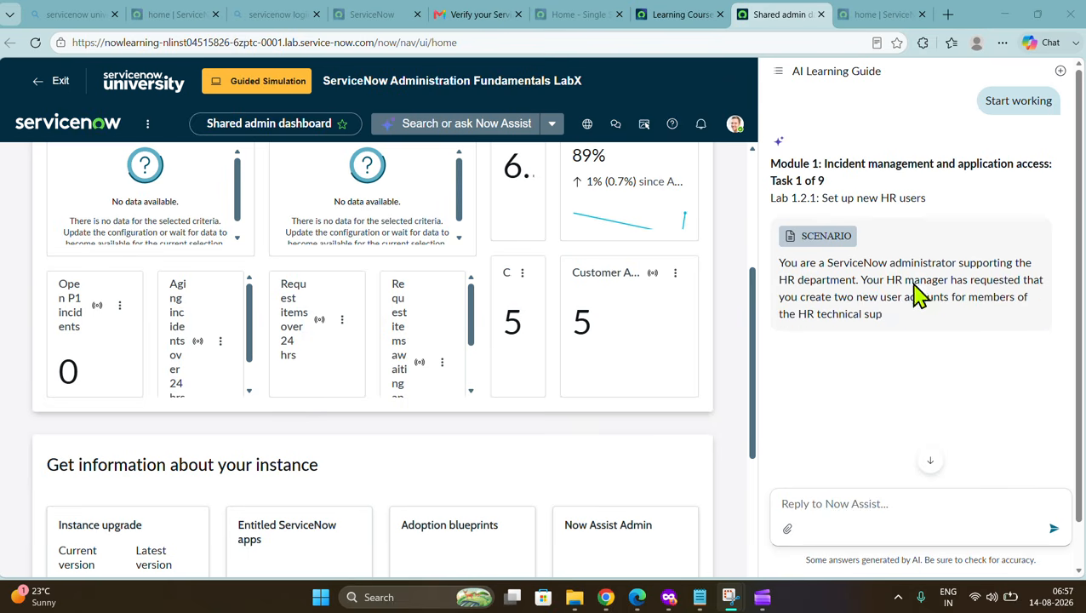
pyautogui.moveTo(771, 161); pyautogui.dragTo(980, 176)
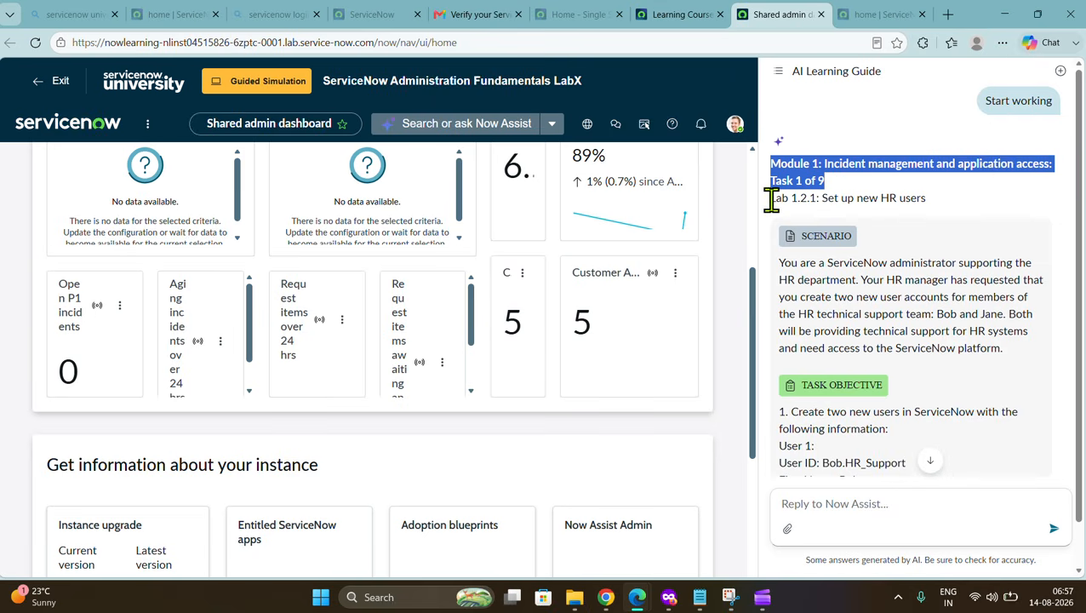
pyautogui.moveTo(771, 201); pyautogui.dragTo(934, 211)
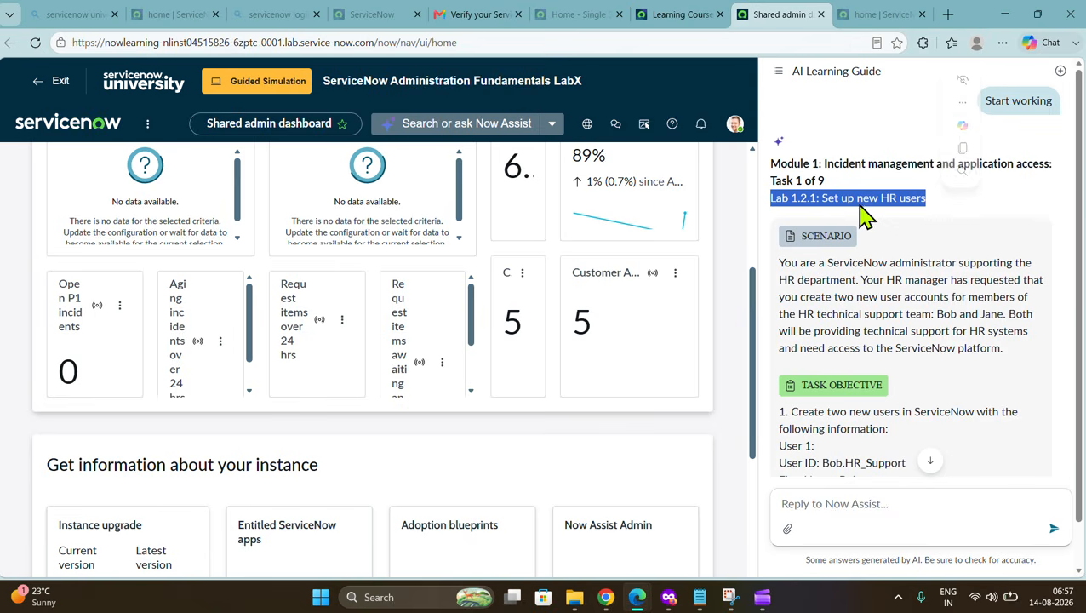
pyautogui.scroll(-1, 928, 298)
pyautogui.scroll(-1, 928, 298)
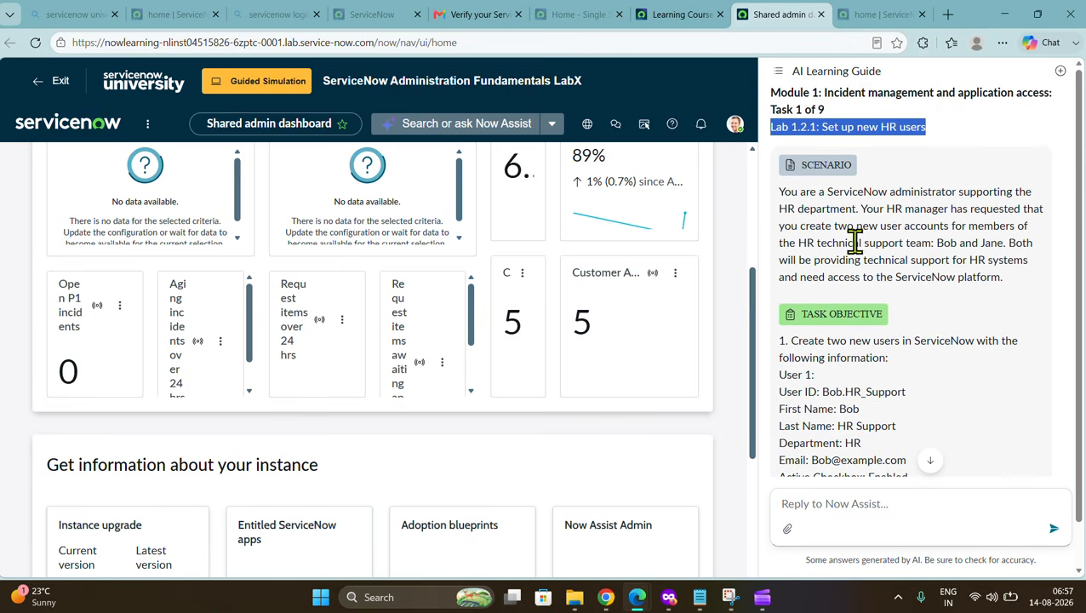
# Read the Task 1 scenario and the objective describing the two HR support user accounts to create
pyautogui.moveTo(780, 194); pyautogui.dragTo(1009, 294)
pyautogui.click(977, 320)
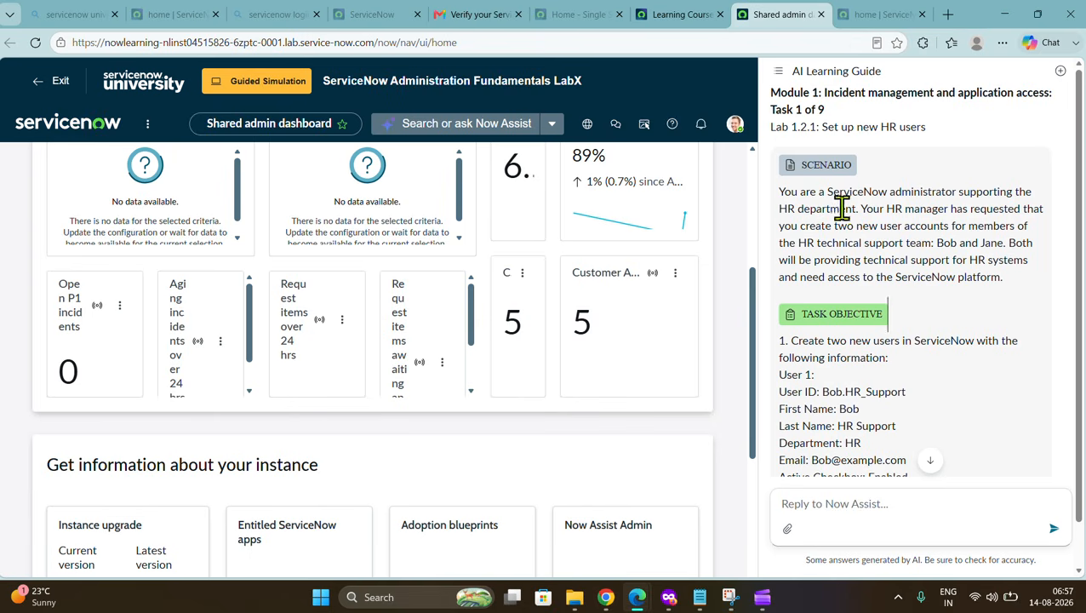
pyautogui.moveTo(861, 208); pyautogui.dragTo(1052, 220)
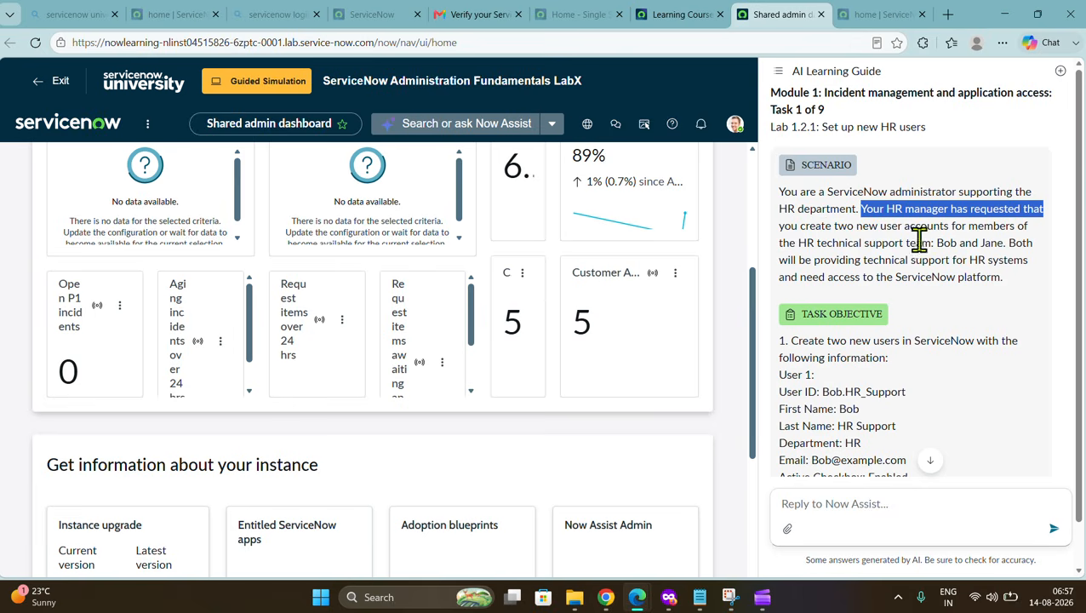
pyautogui.moveTo(937, 243); pyautogui.dragTo(998, 245)
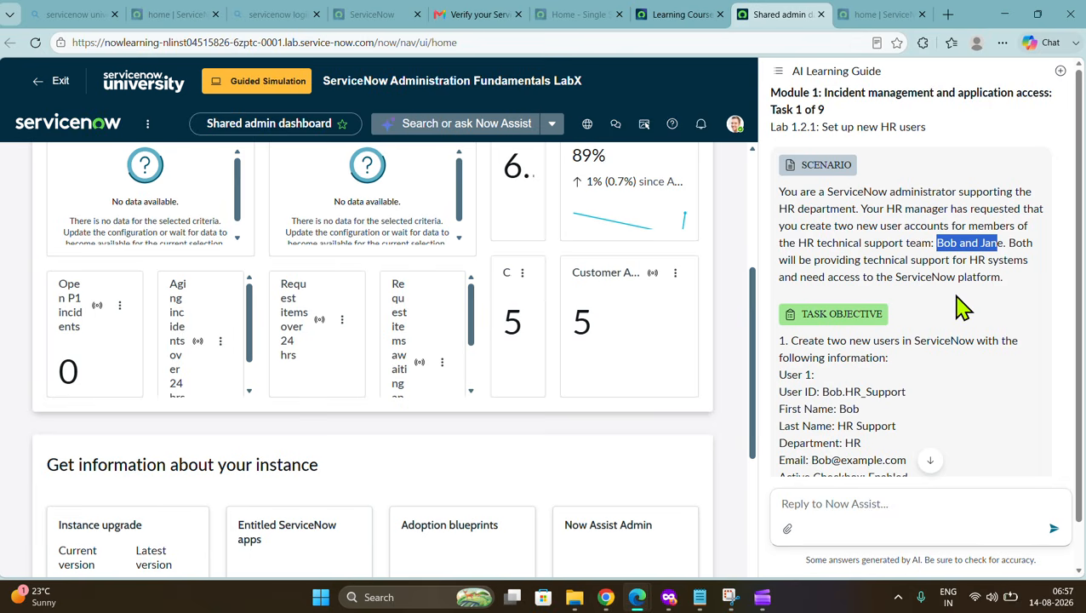
pyautogui.click(1013, 287)
pyautogui.scroll(-3, 1009, 298)
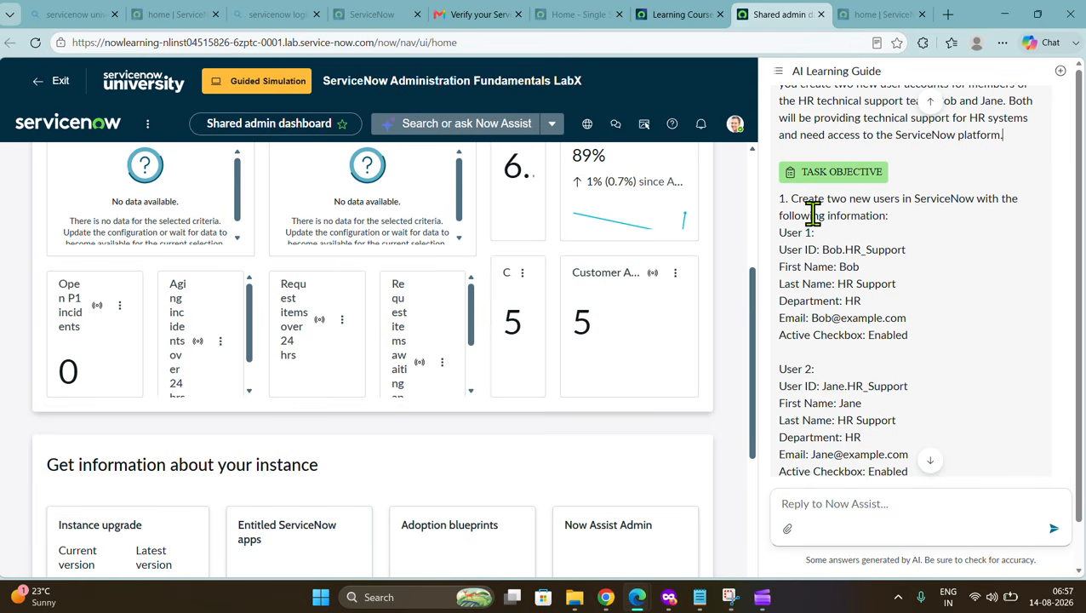
pyautogui.moveTo(797, 198); pyautogui.dragTo(976, 213)
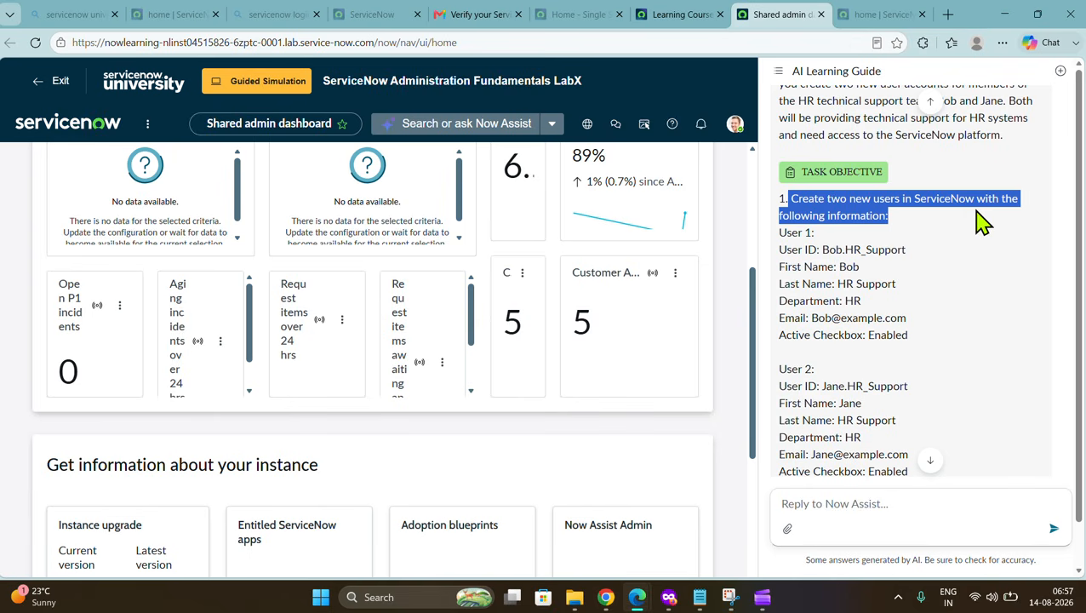
pyautogui.scroll(3, 830, 266)
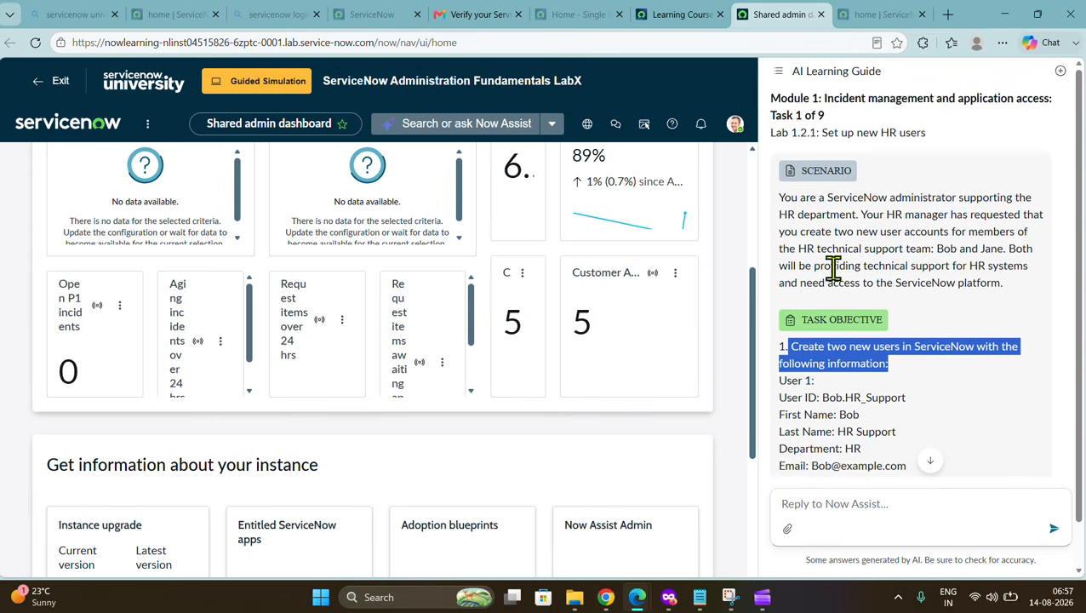
pyautogui.scroll(5, 349, 315)
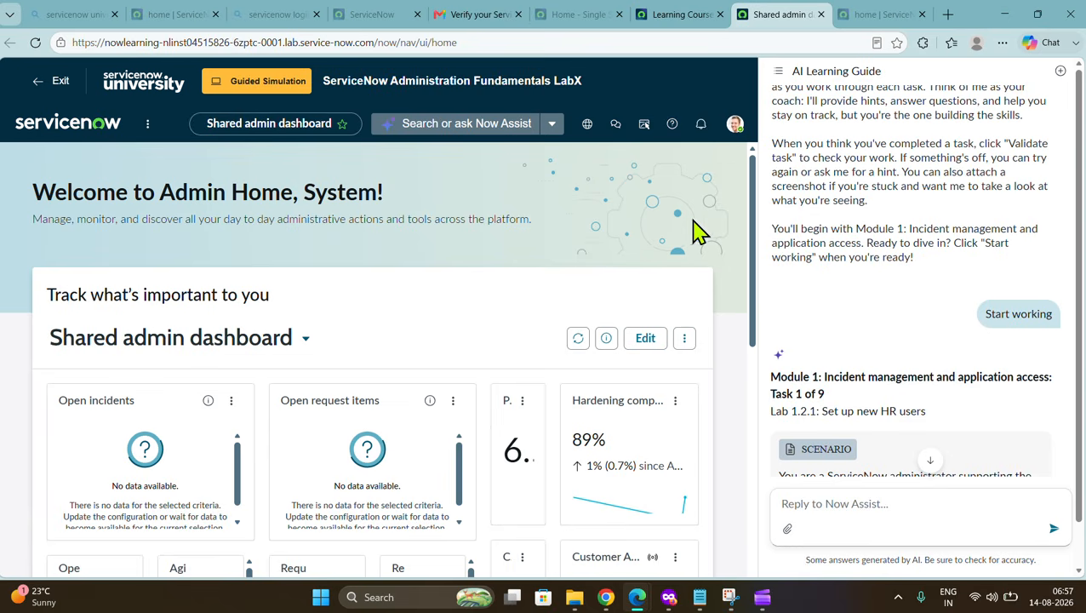
# Widen the instance area beside the AI Learning Guide and check which account is signed in to the instance
pyautogui.moveTo(759, 227); pyautogui.dragTo(797, 223)
pyautogui.click(768, 134)
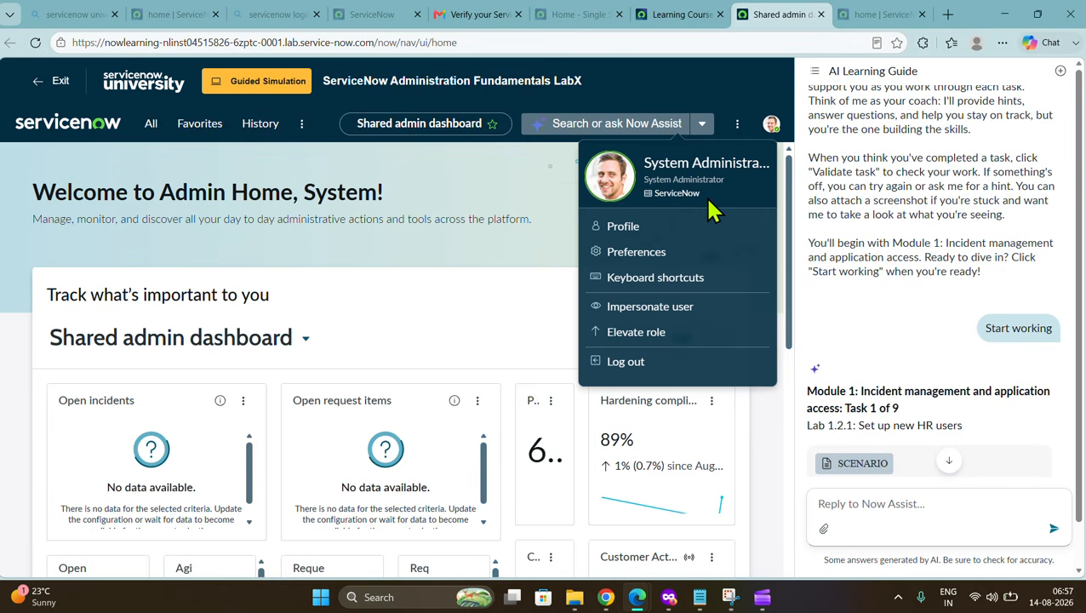
pyautogui.click(510, 317)
pyautogui.scroll(-3, 953, 388)
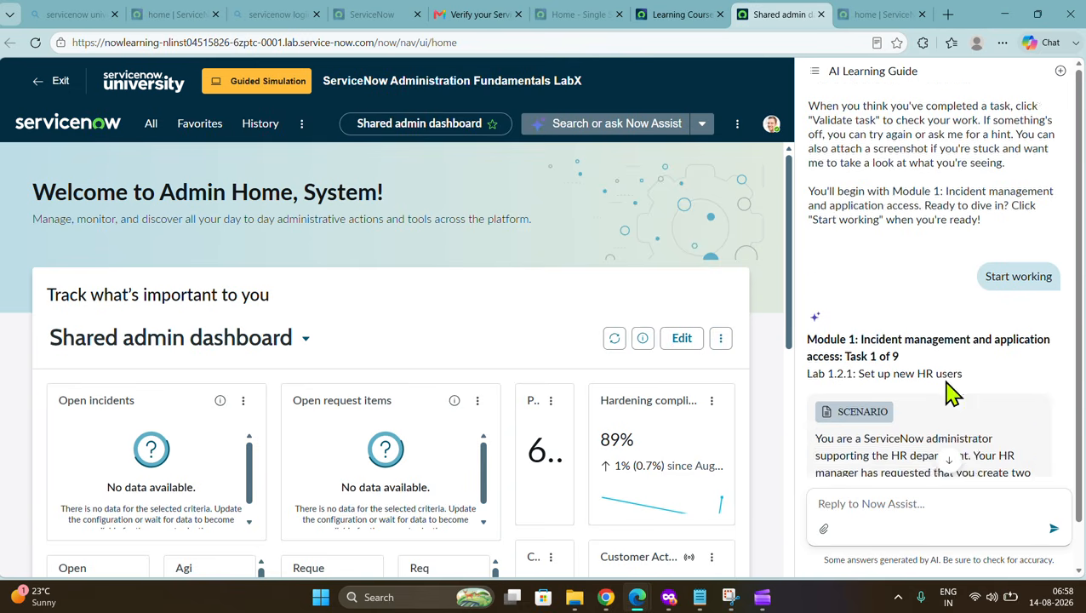
pyautogui.scroll(-1, 875, 294)
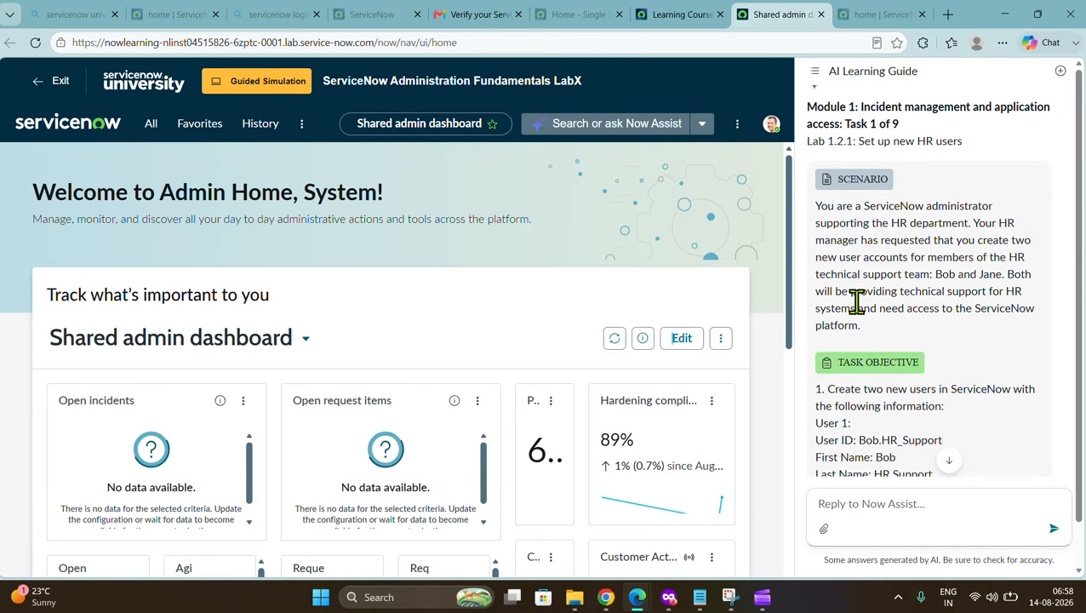
# Filter the application navigator for "user ad", open the Users list under User Administration and look over its records
pyautogui.click(150, 143)
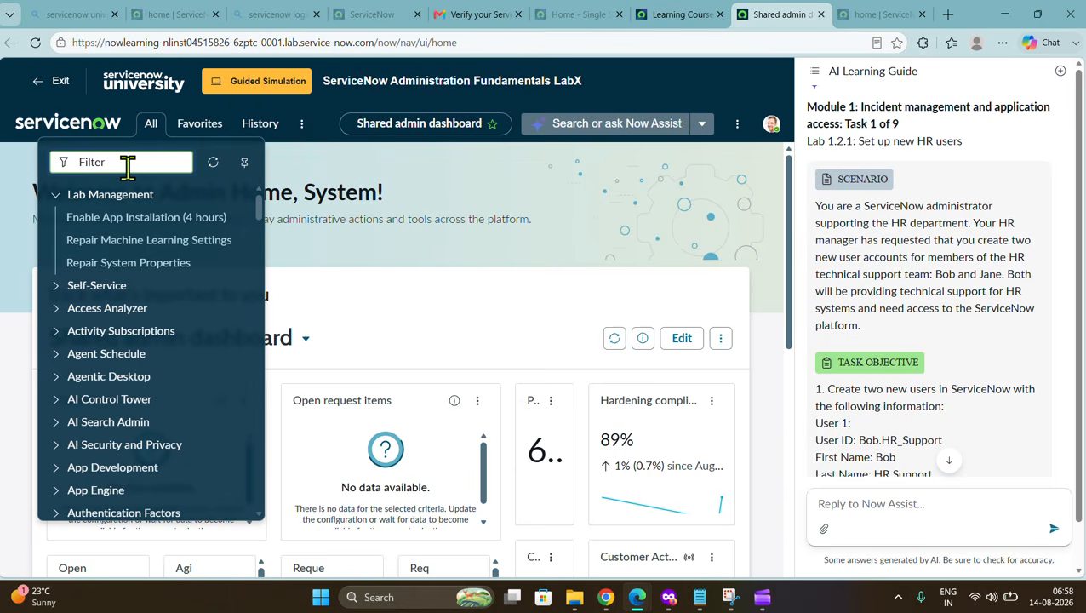
pyautogui.write('user')
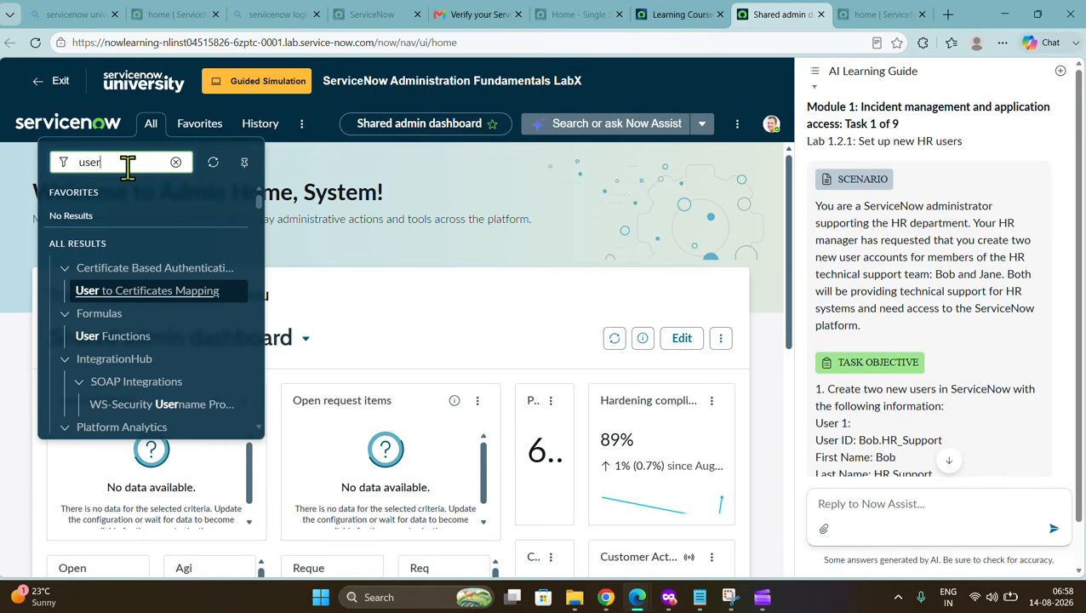
pyautogui.write(' ad')
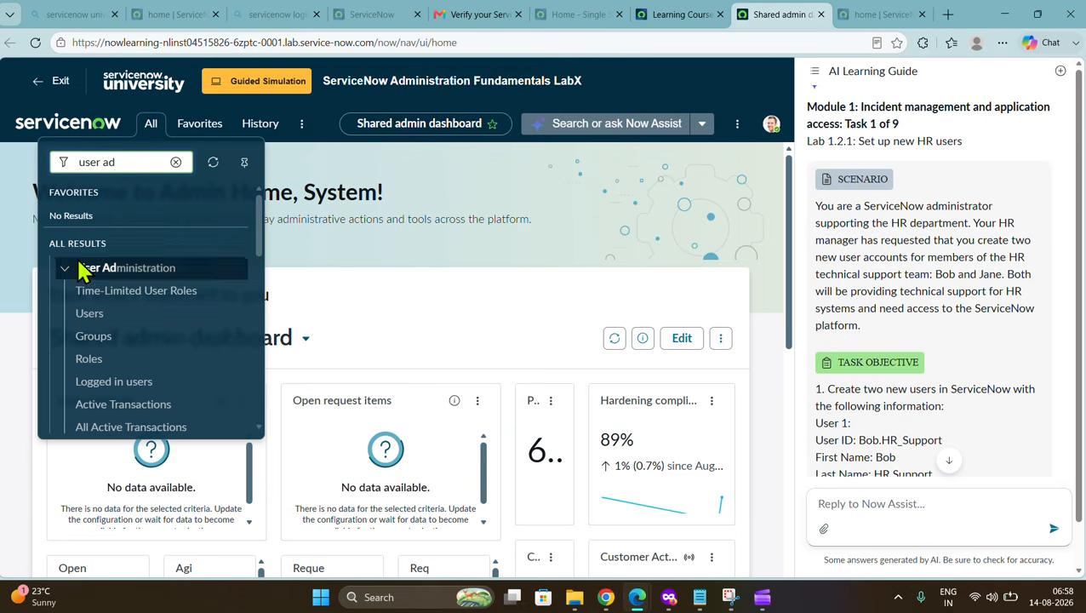
pyautogui.click(100, 317)
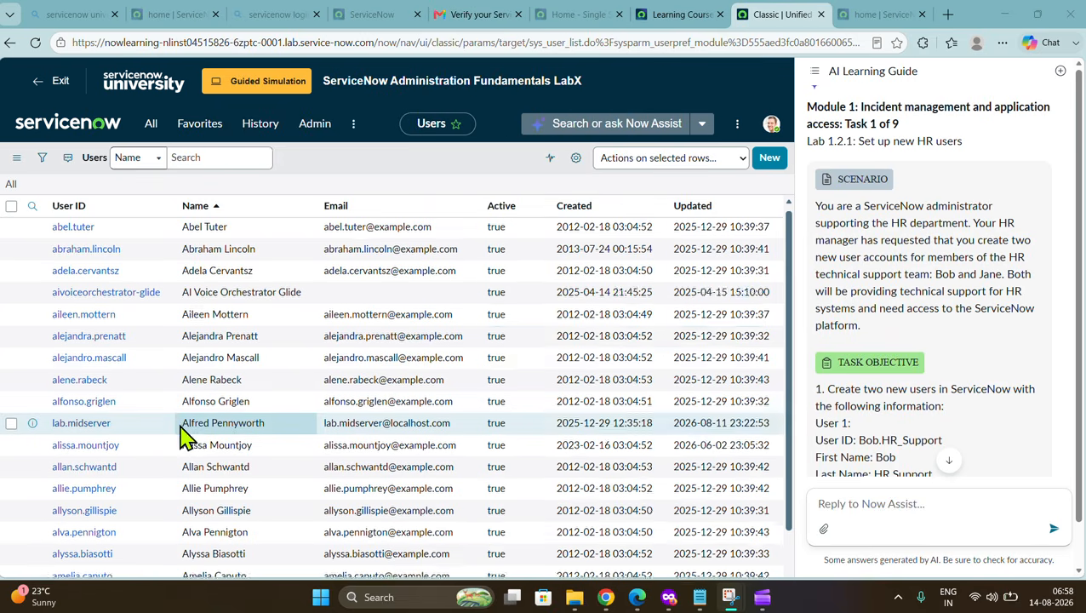
pyautogui.scroll(-1, 182, 430)
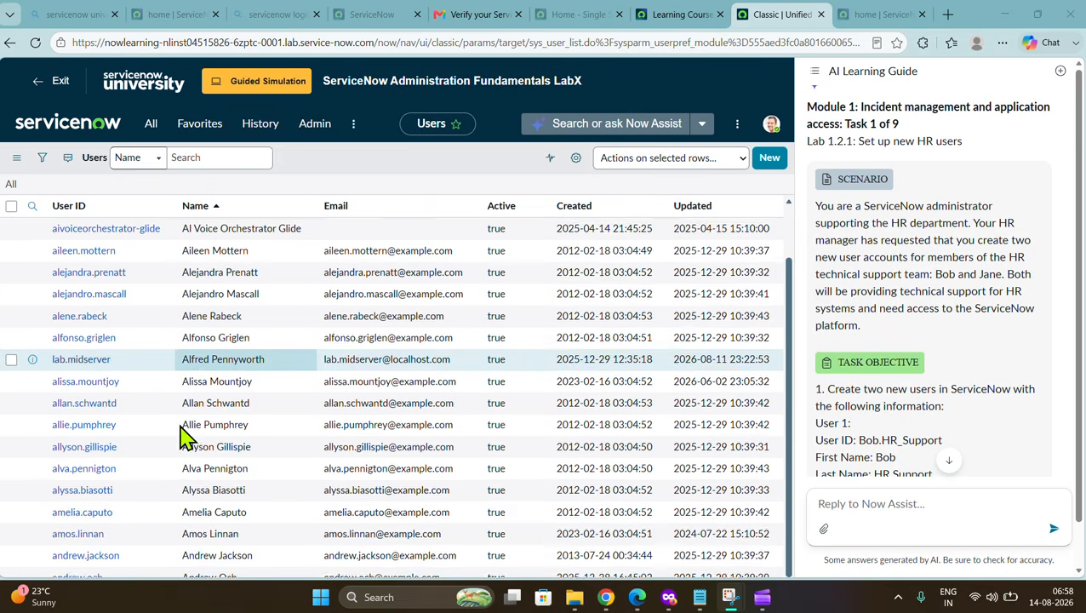
pyautogui.scroll(1, 182, 430)
pyautogui.scroll(-3, 68, 347)
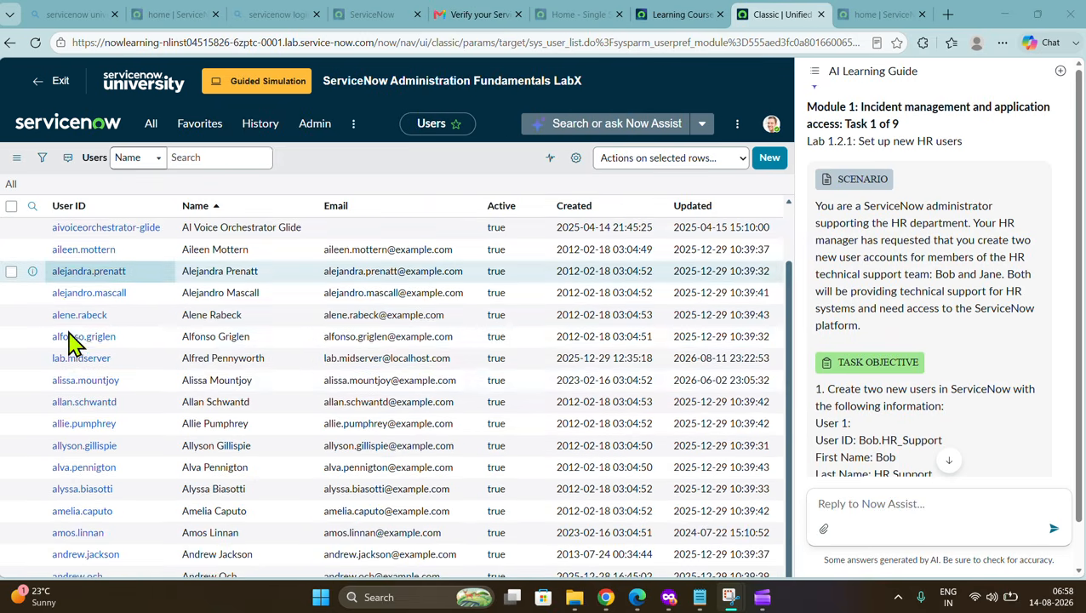
pyautogui.scroll(3, 264, 426)
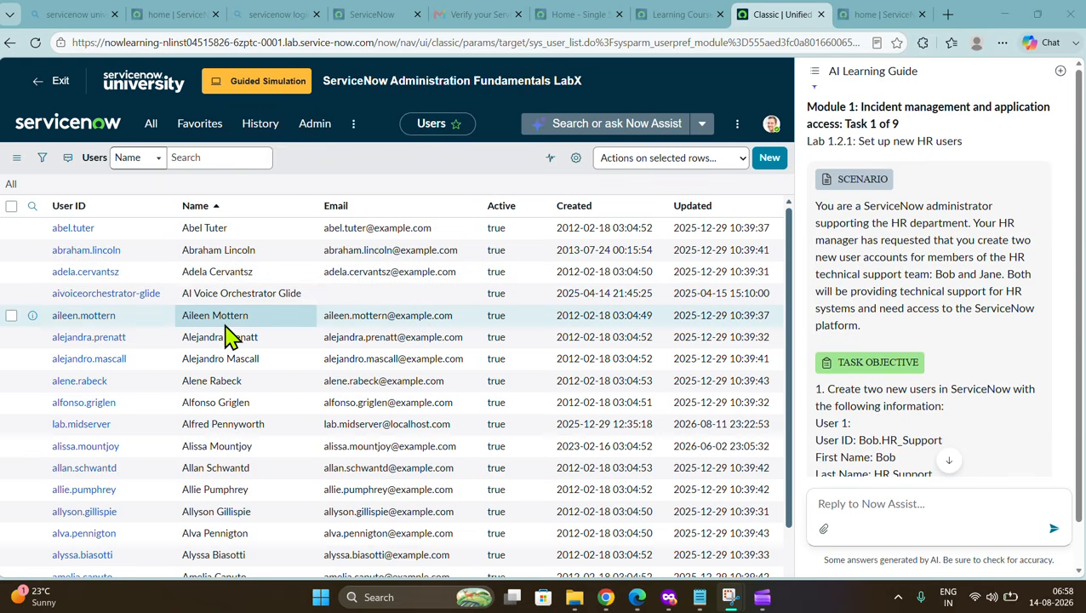
# Search the Users list by User ID for User 1's ID, copied from the task objective
pyautogui.scroll(-2, 904, 440)
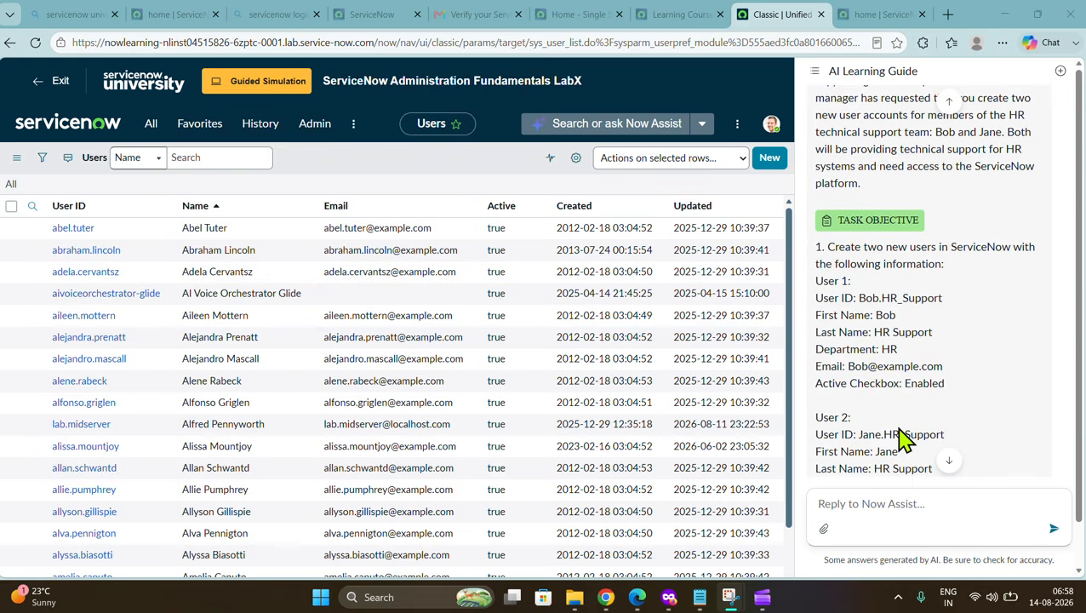
pyautogui.moveTo(863, 302); pyautogui.dragTo(950, 315)
pyautogui.click(971, 322)
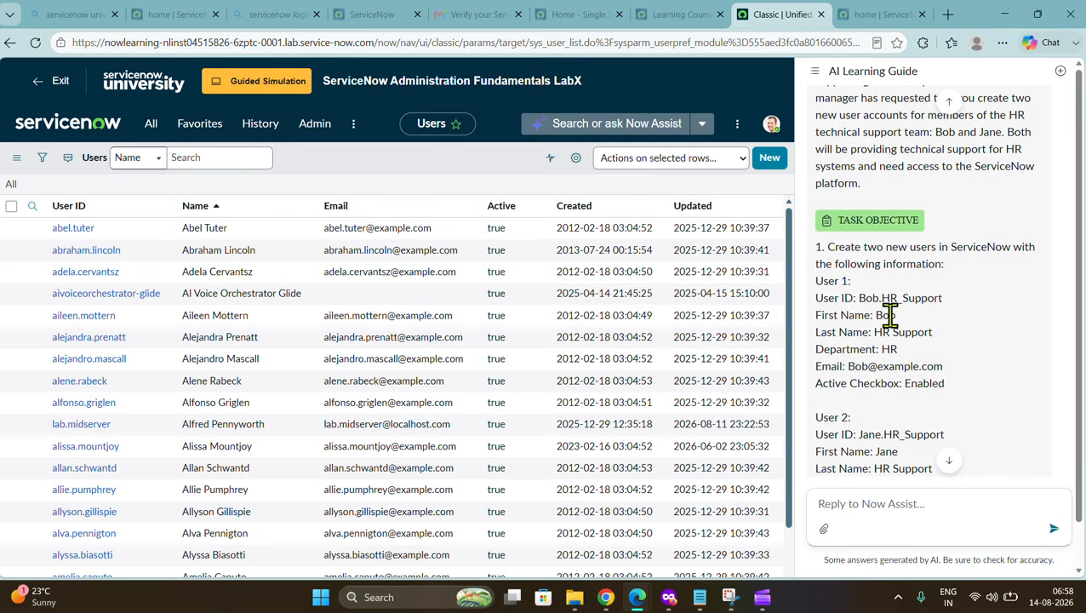
pyautogui.moveTo(862, 299)
pyautogui.mouseDown()
pyautogui.moveTo(894, 295)
pyautogui.moveTo(860, 294)
pyautogui.mouseUp()
pyautogui.click(964, 317)
pyautogui.hotkey('ctrl', 'c')
pyautogui.click(194, 160)
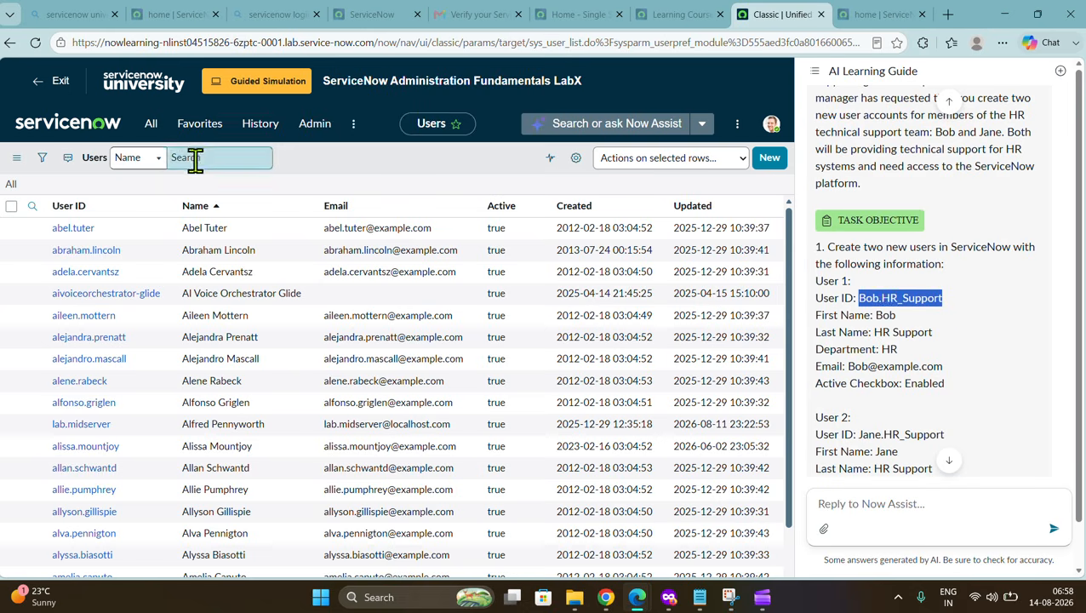
pyautogui.hotkey('ctrl', 'v')
pyautogui.click(150, 169)
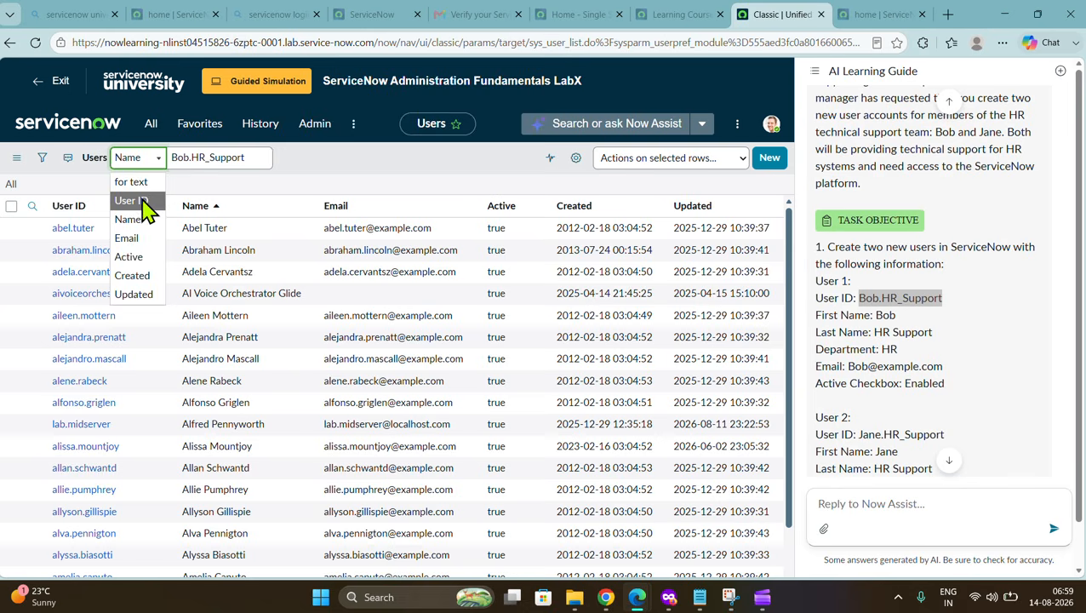
pyautogui.click(129, 202)
pyautogui.press('Return')
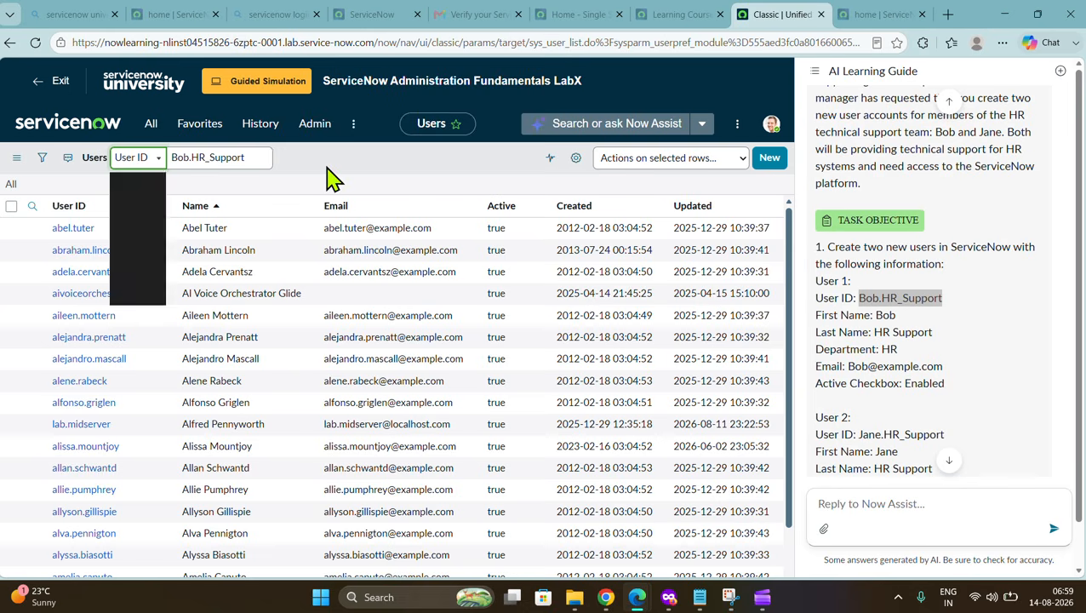
pyautogui.click(295, 171)
pyautogui.doubleClick(262, 166)
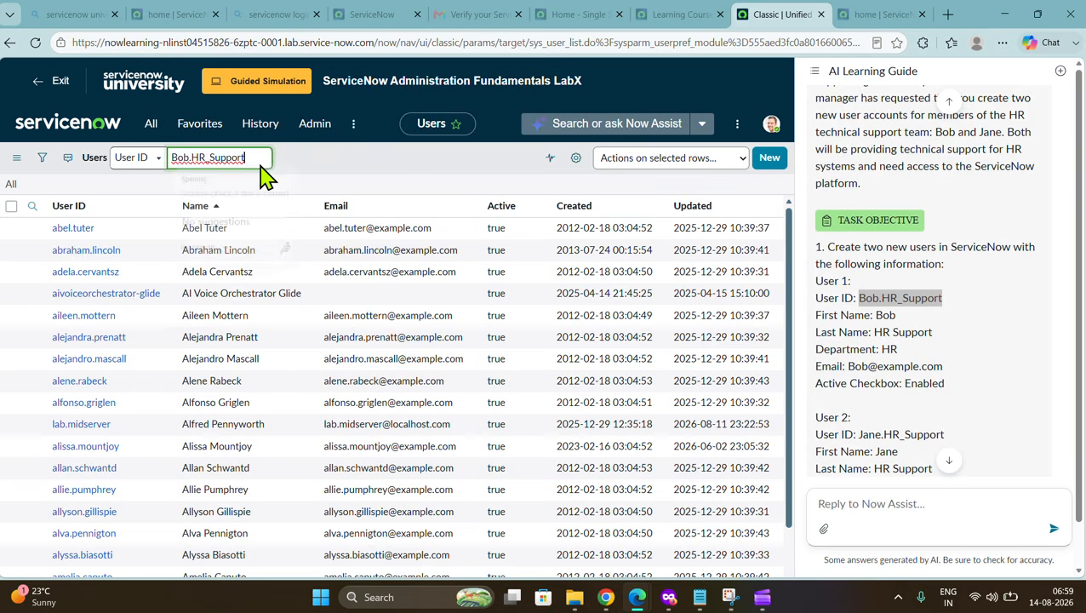
pyautogui.press('BackSpace')
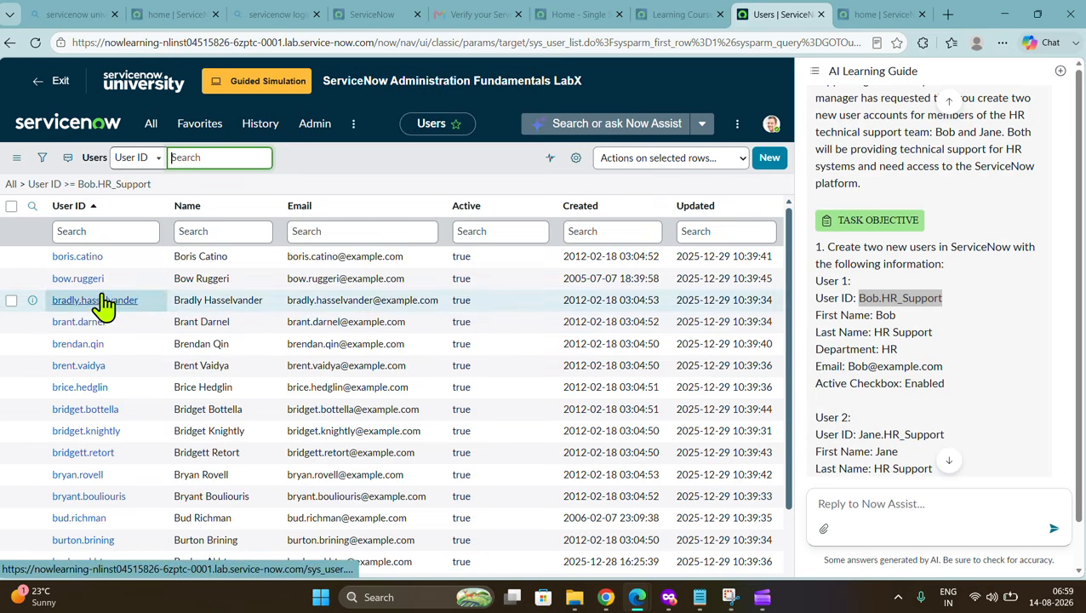
# Search the Users list by Name for User 1's first name, taken from the task objective
pyautogui.click(140, 157)
pyautogui.click(132, 221)
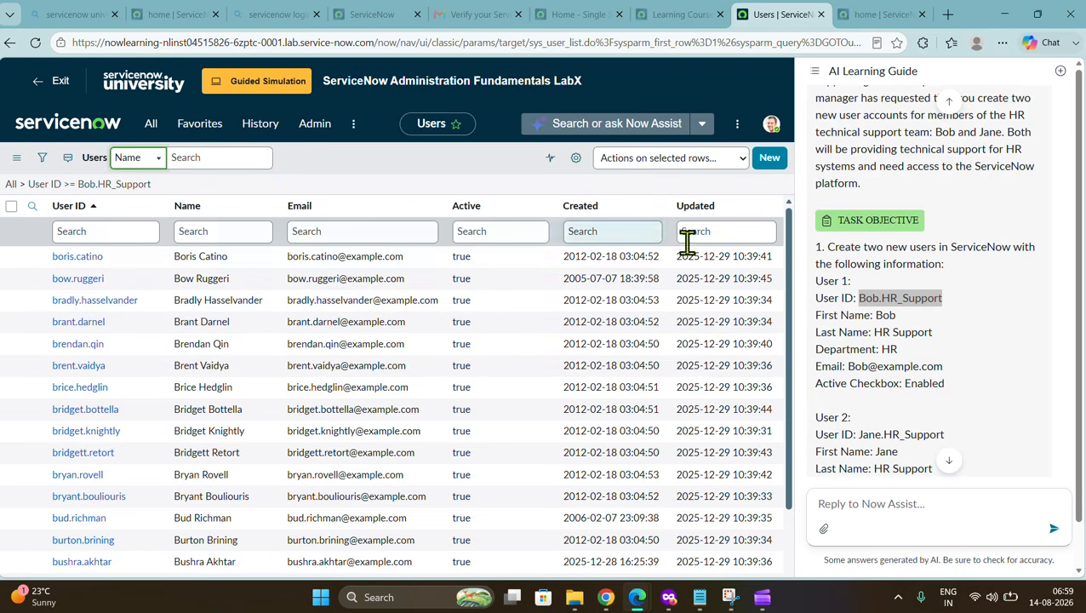
pyautogui.doubleClick(885, 315)
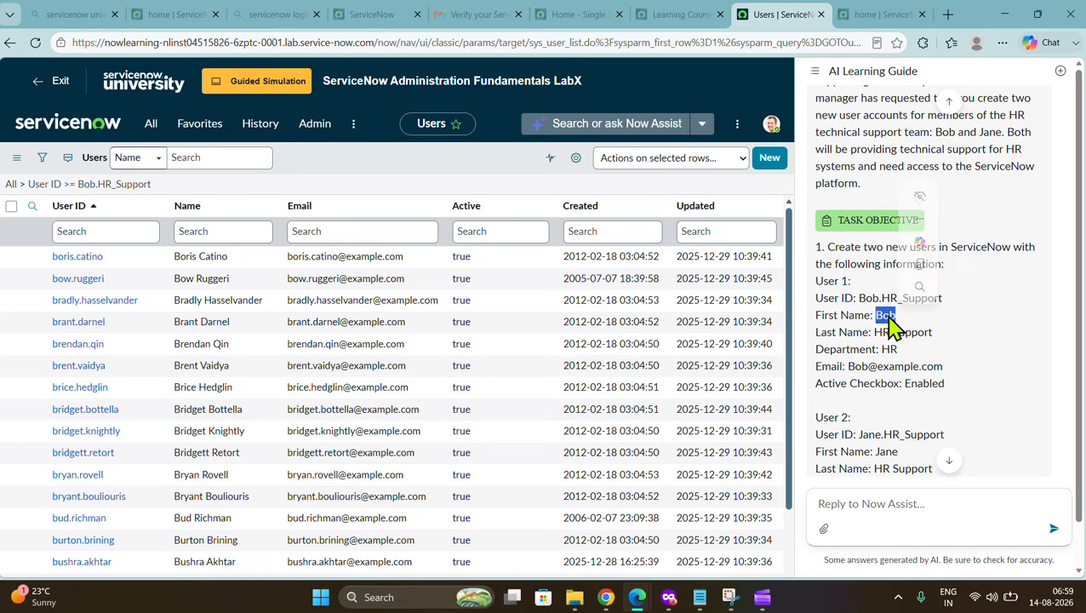
pyautogui.click(231, 159)
pyautogui.hotkey('ctrl', 'v')
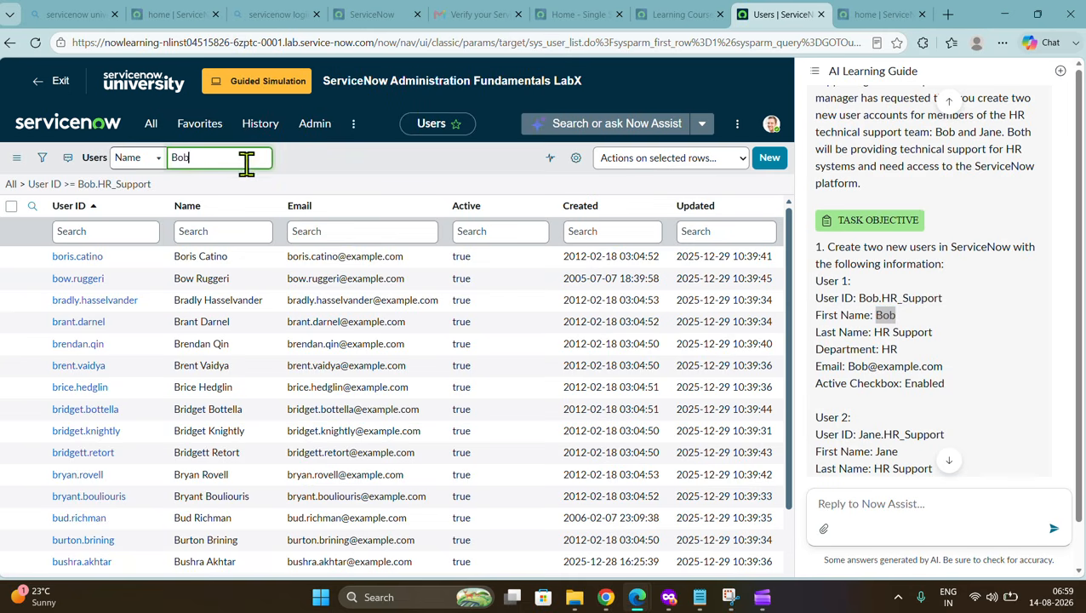
pyautogui.press('Return')
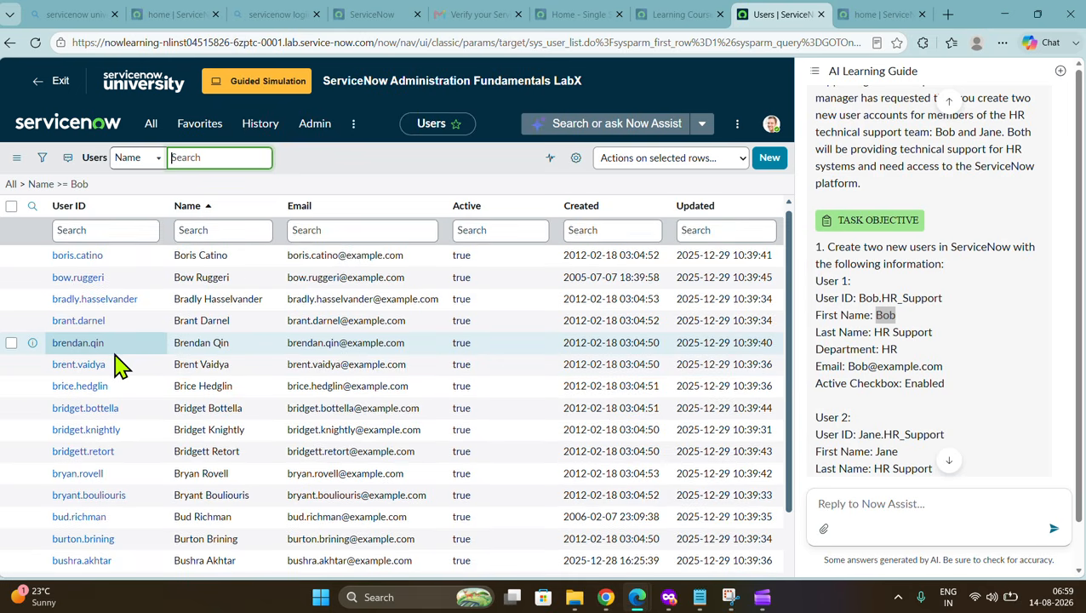
pyautogui.scroll(-1, 114, 363)
pyautogui.scroll(1, 114, 366)
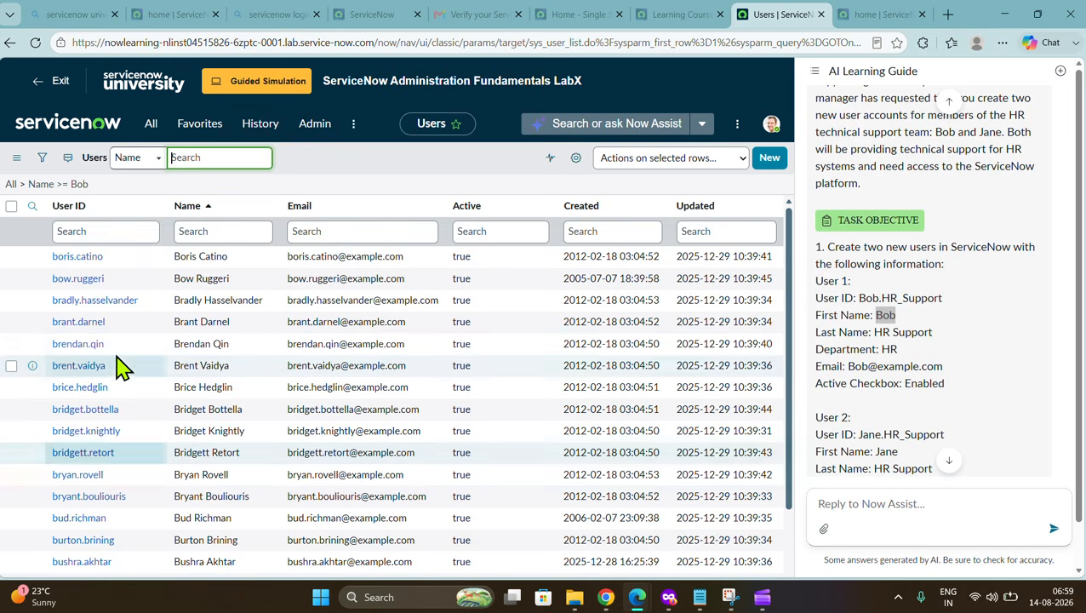
# Create a new user record and enter User 1's User ID copied from the task objective
pyautogui.click(770, 168)
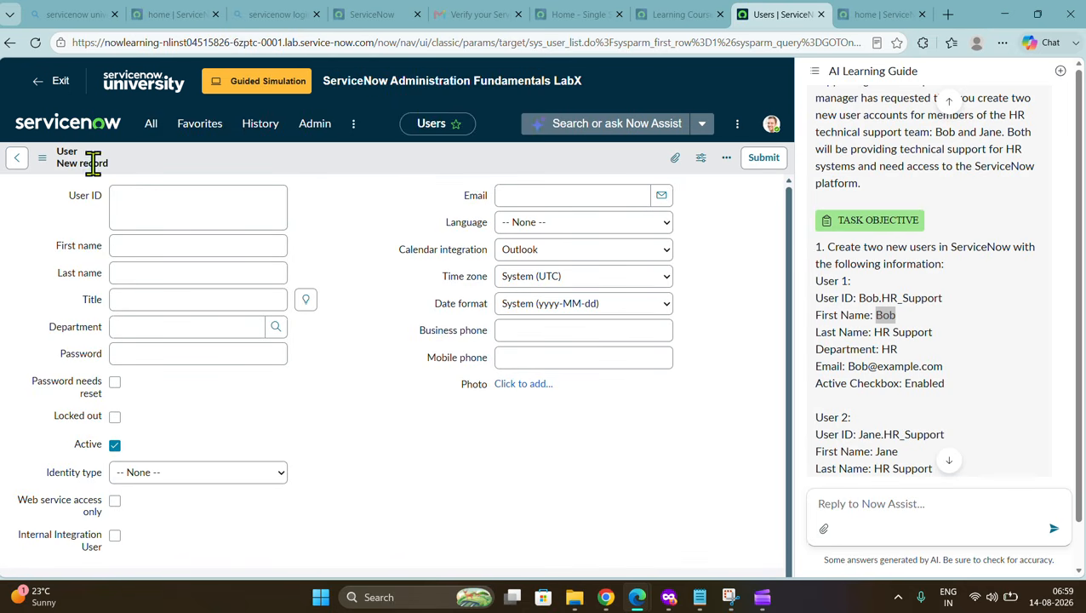
pyautogui.click(121, 209)
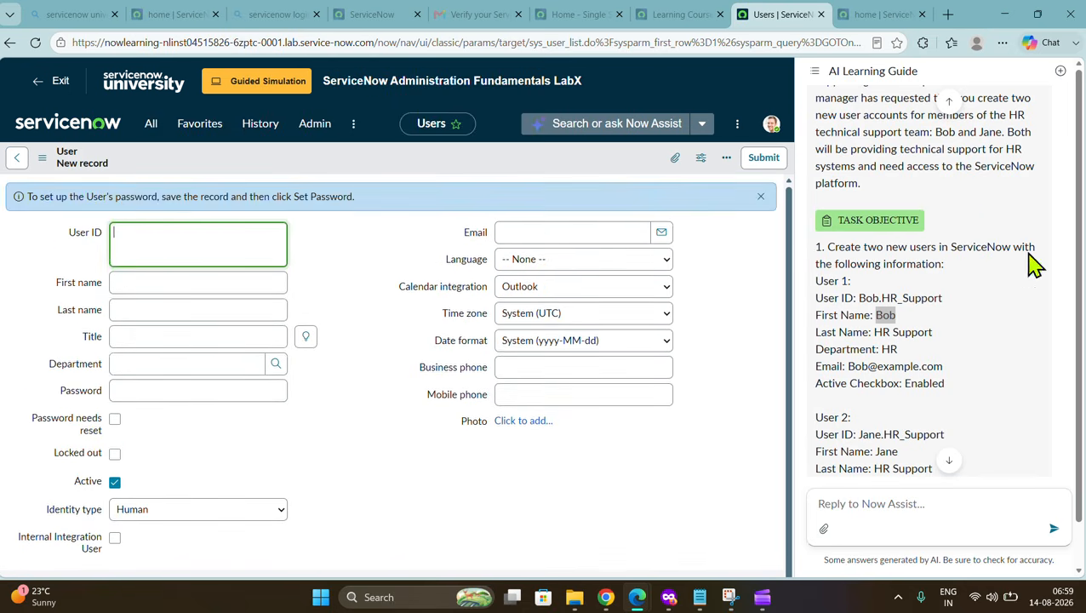
pyautogui.moveTo(859, 298); pyautogui.dragTo(962, 311)
pyautogui.hotkey('ctrl', 'c')
pyautogui.click(198, 255)
pyautogui.hotkey('ctrl', 'v')
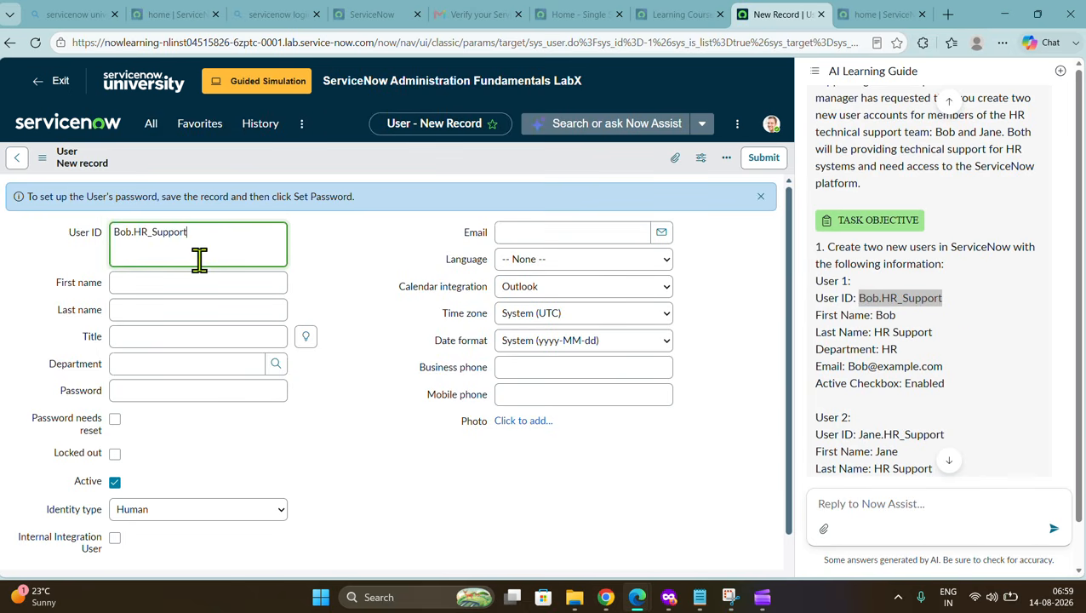
# Fill in User 1's first and last name and set the Department to HR
pyautogui.click(182, 286)
pyautogui.write('Bob')
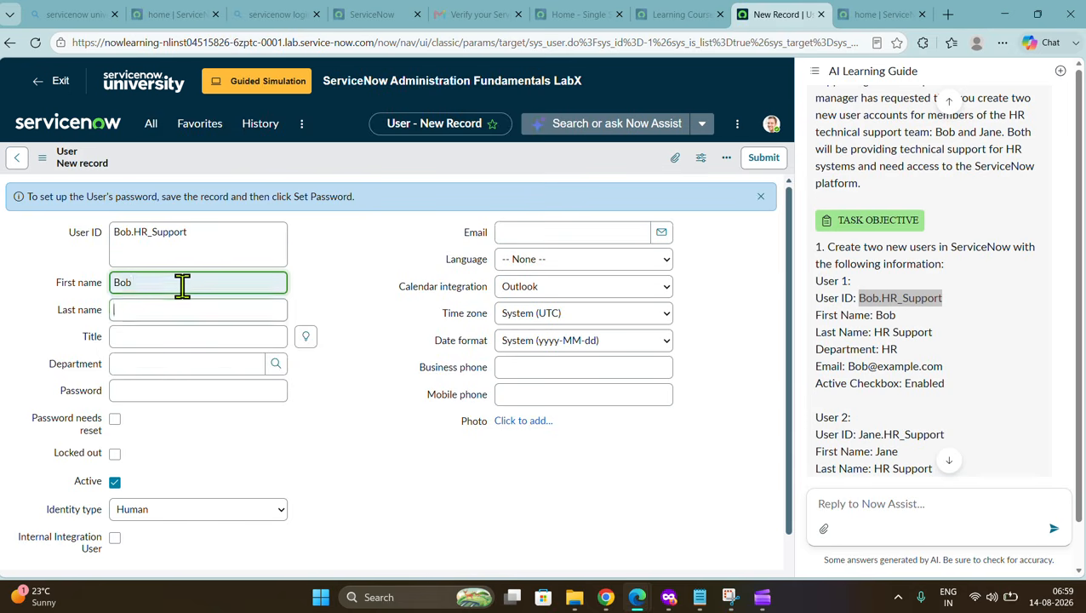
pyautogui.press('Tab')
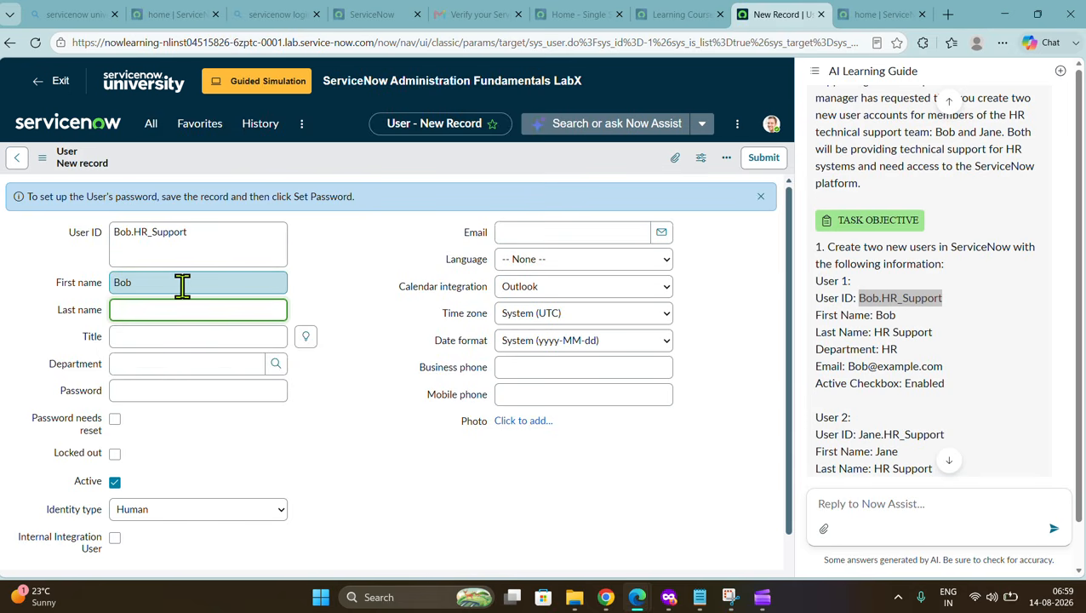
pyautogui.write('HR Support')
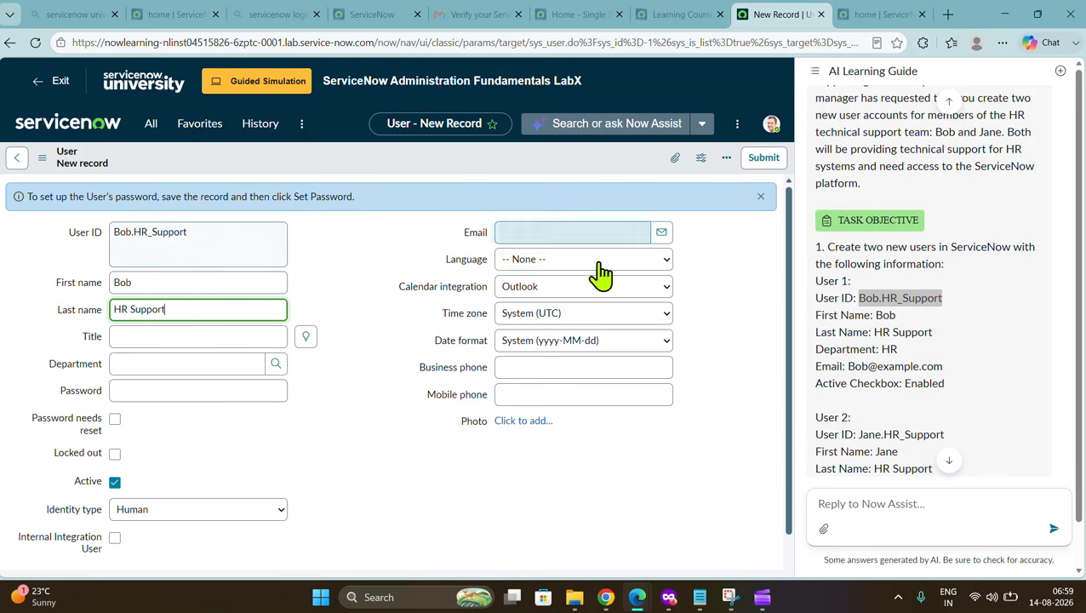
pyautogui.click(933, 332)
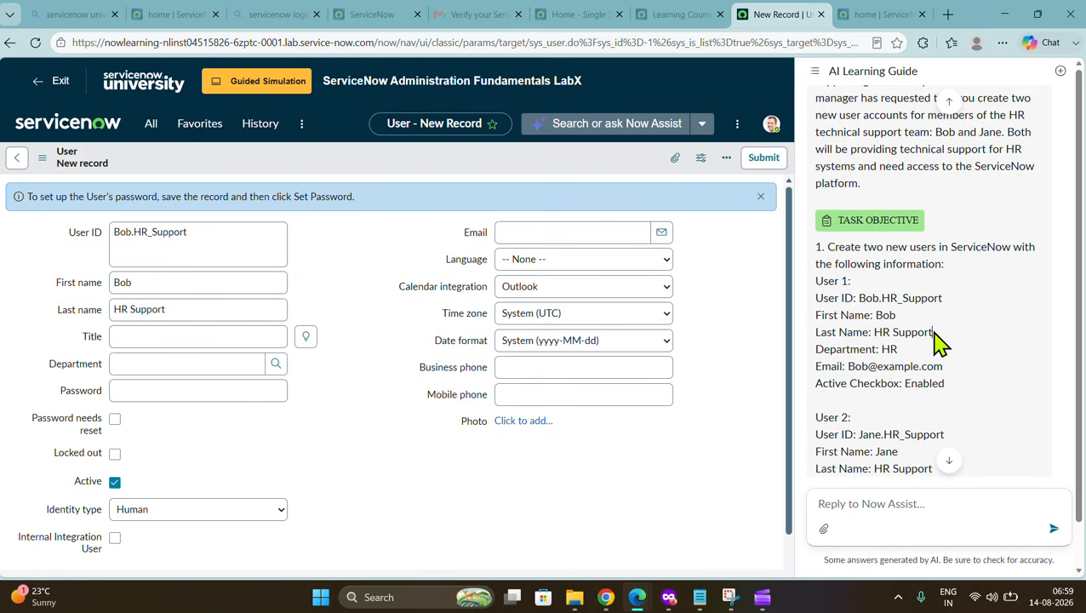
pyautogui.click(160, 365)
pyautogui.write('HR')
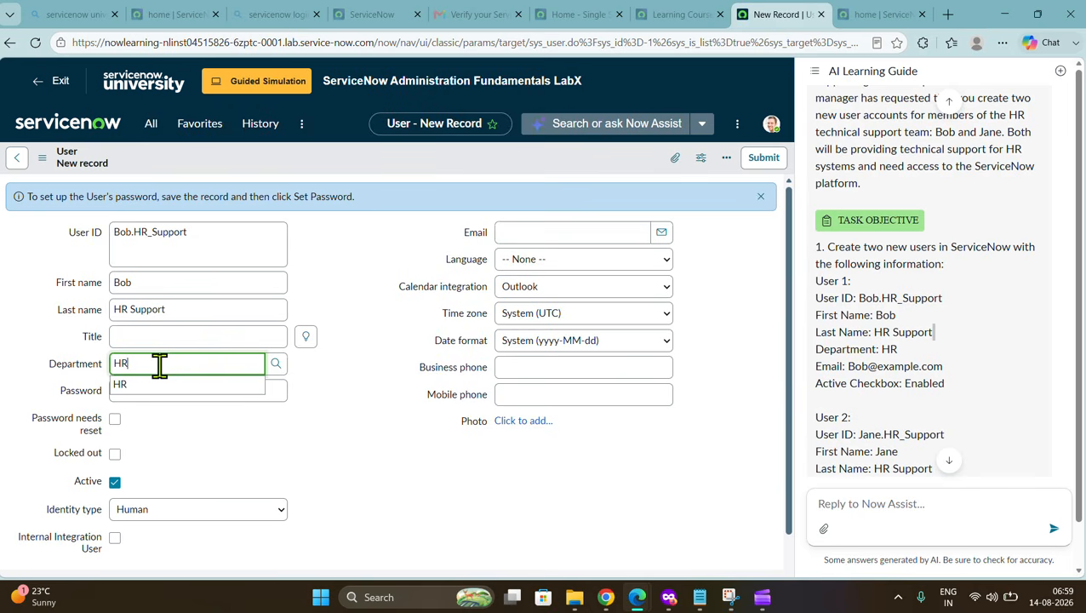
pyautogui.click(443, 551)
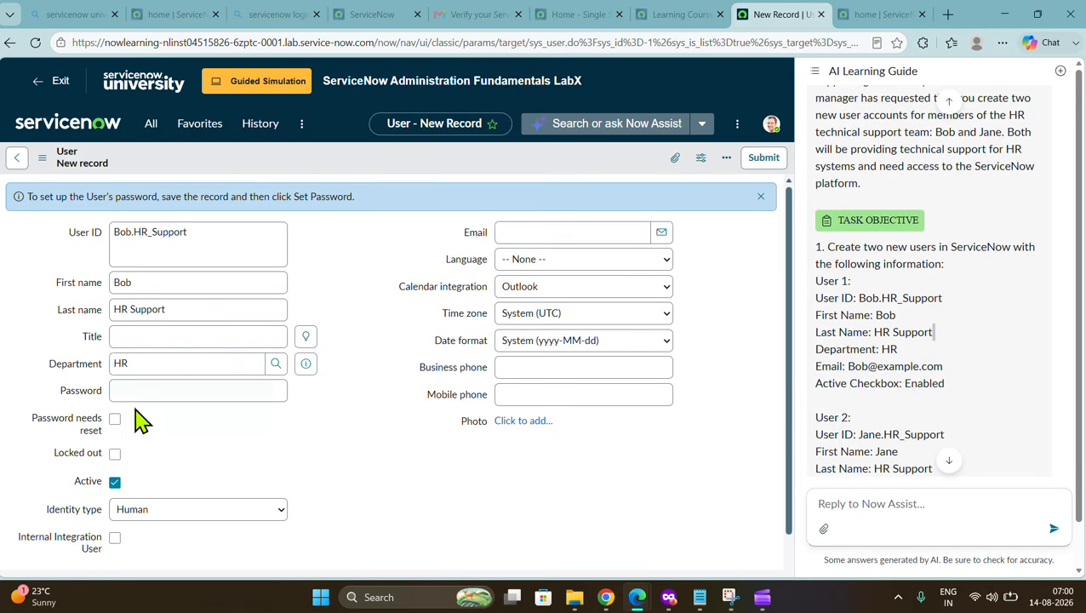
# Fill in User 1's email address, copied from the task objective
pyautogui.scroll(-1, 156, 415)
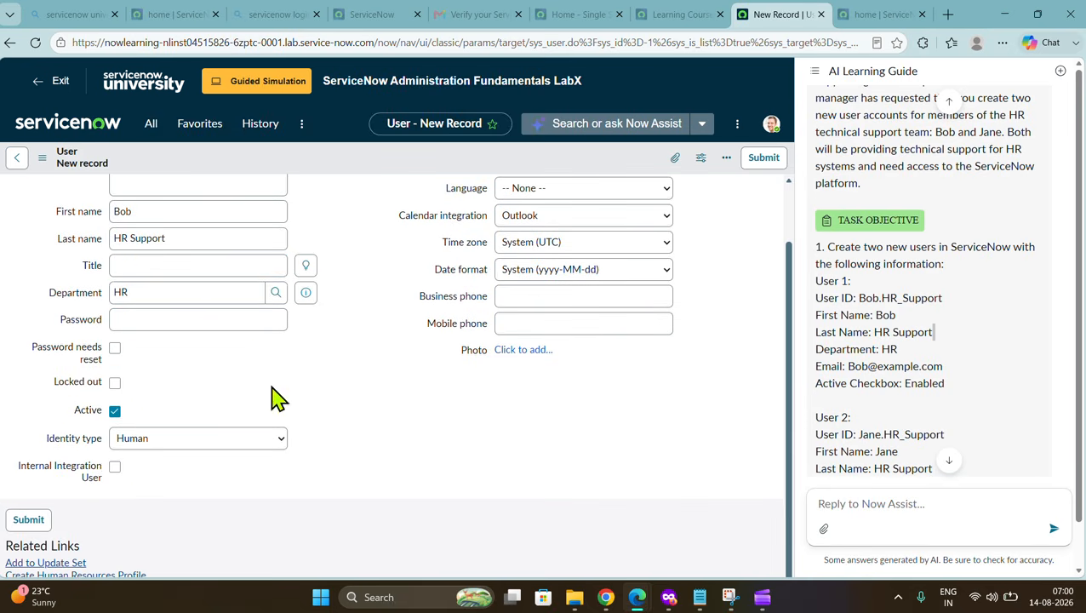
pyautogui.scroll(1, 545, 379)
pyautogui.scroll(-1, 860, 392)
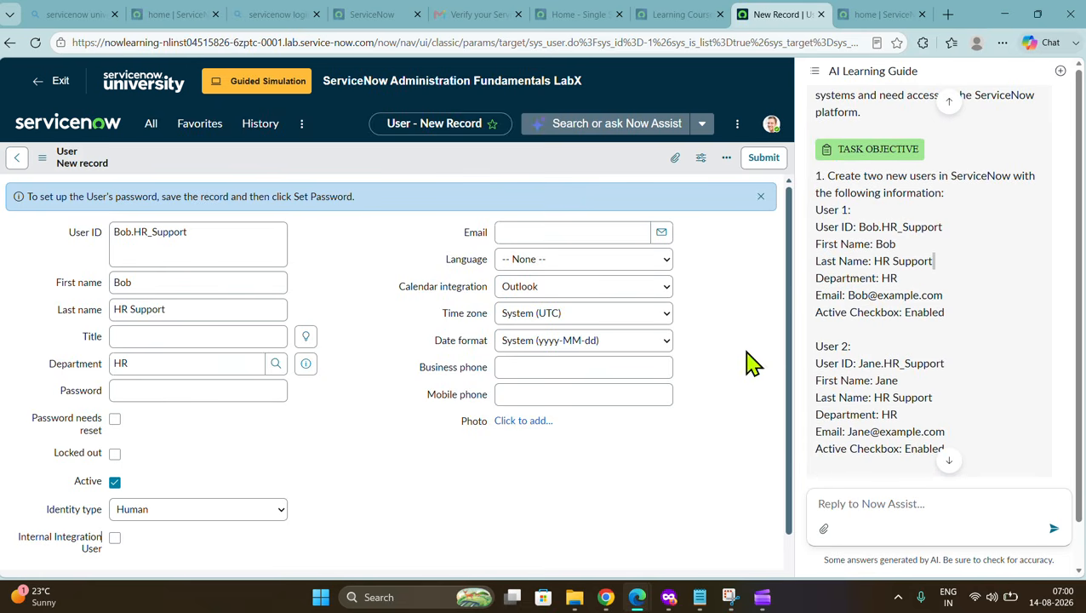
pyautogui.click(558, 230)
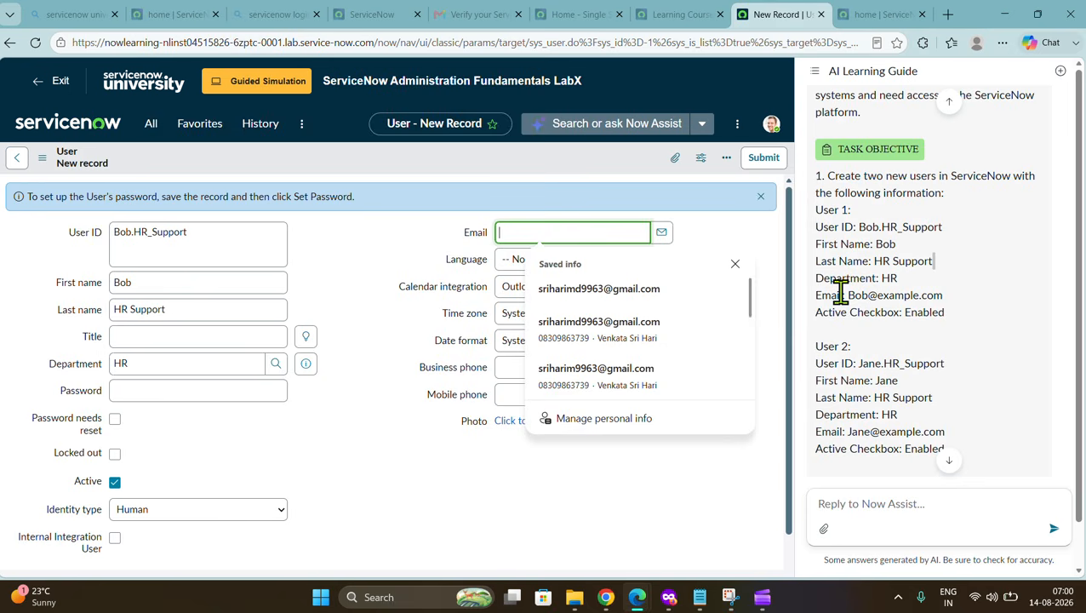
pyautogui.moveTo(847, 295); pyautogui.dragTo(958, 303)
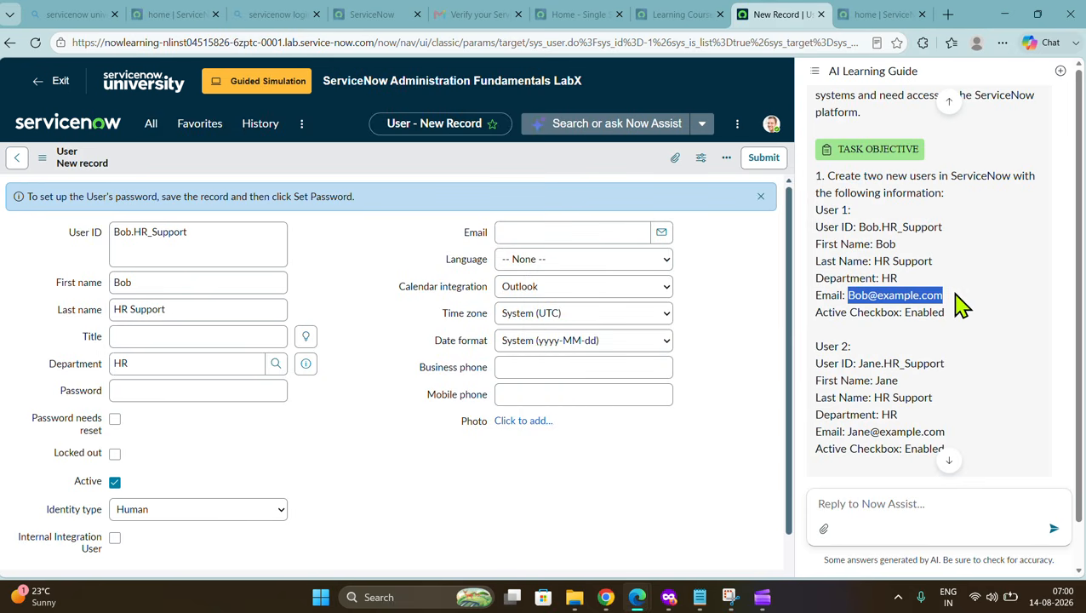
pyautogui.click(536, 234)
pyautogui.hotkey('ctrl', 'v')
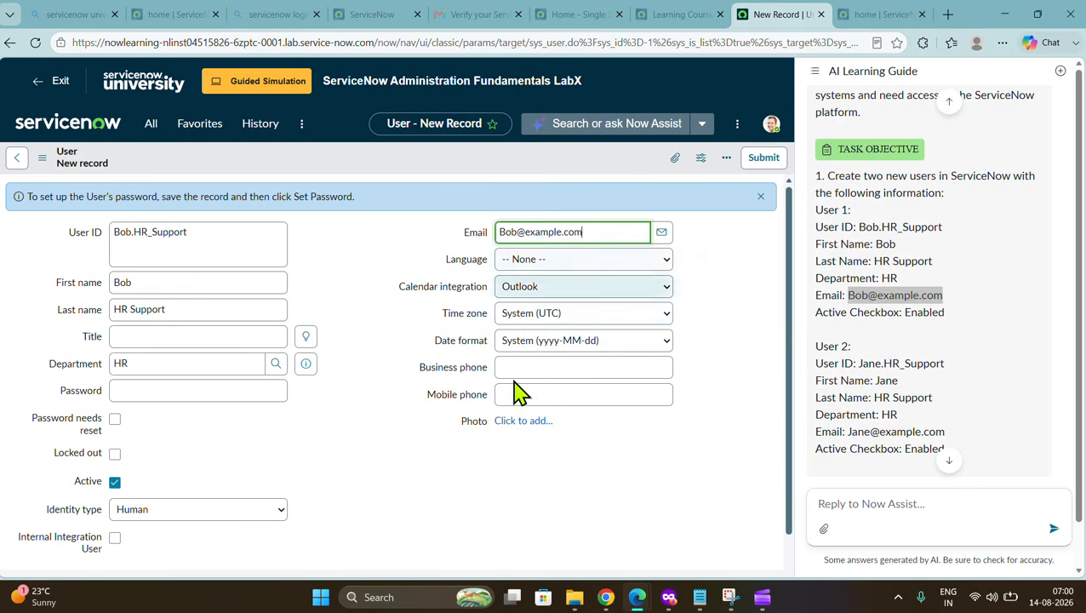
pyautogui.click(484, 493)
# Set User 1's language to English and enable the Password needs reset option
pyautogui.click(616, 262)
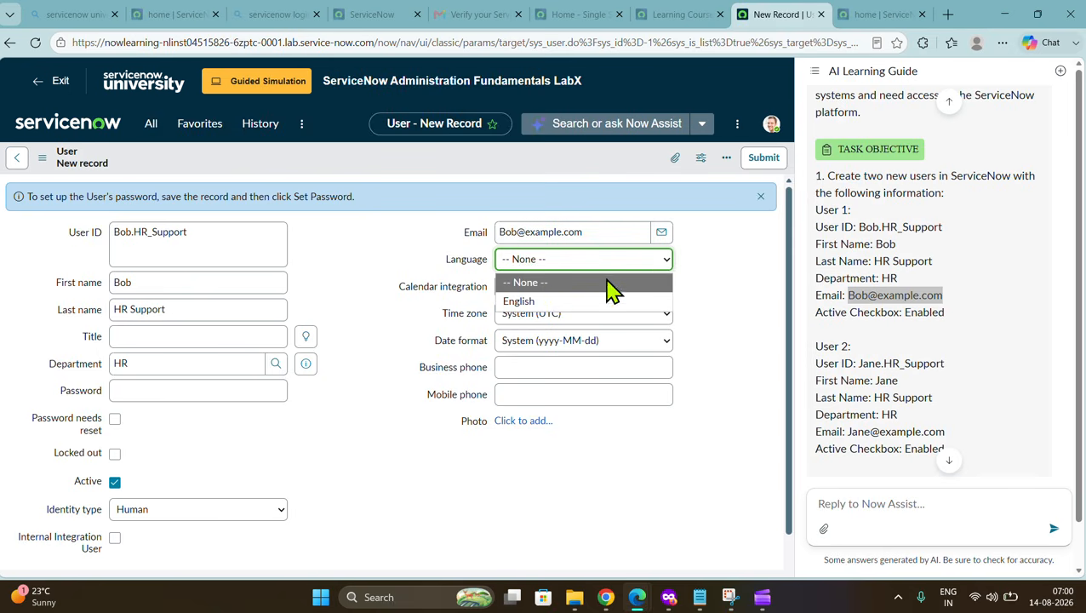
pyautogui.click(533, 307)
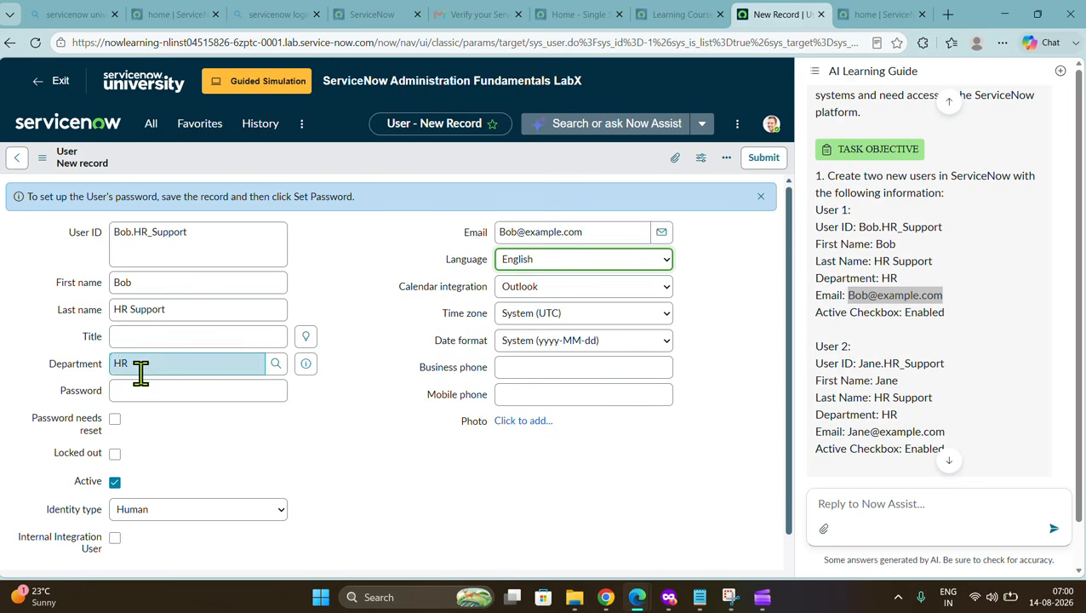
pyautogui.click(146, 390)
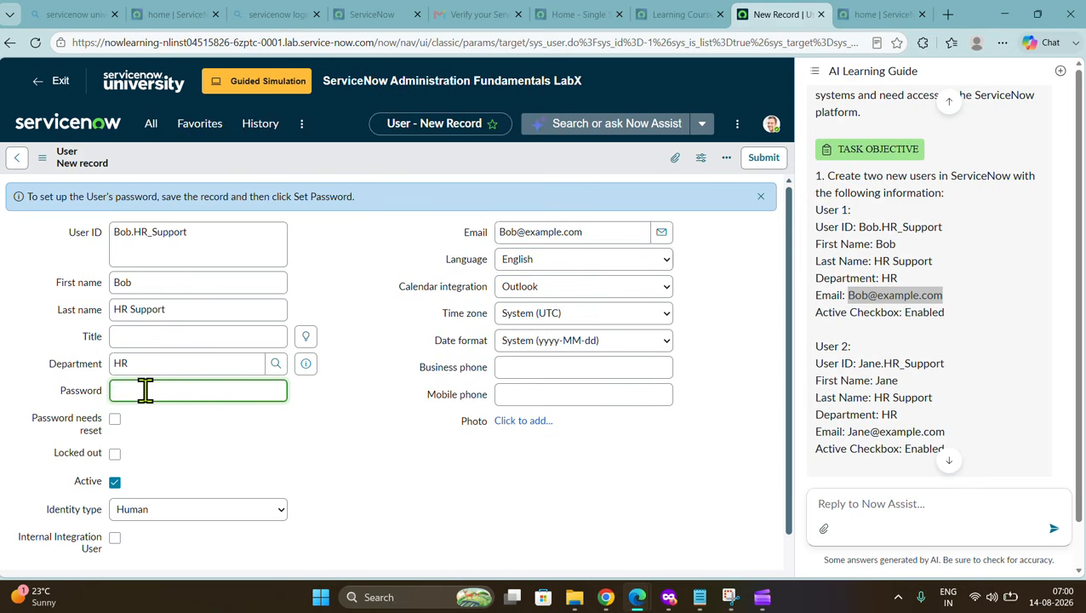
pyautogui.click(115, 420)
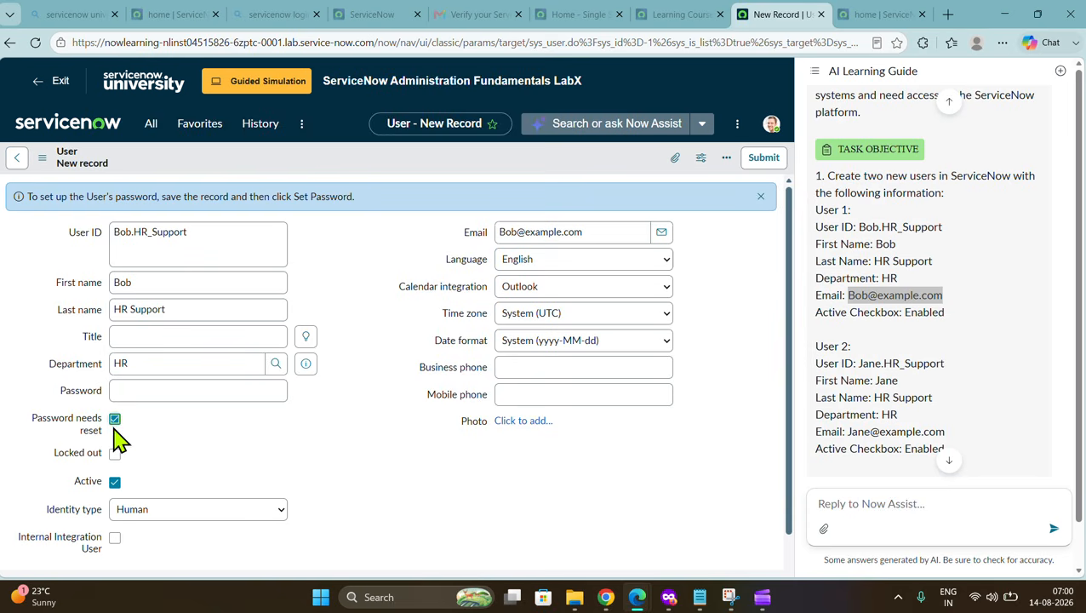
# Choose Human as User 1's identity type and review the form's entries
pyautogui.scroll(-2, 189, 470)
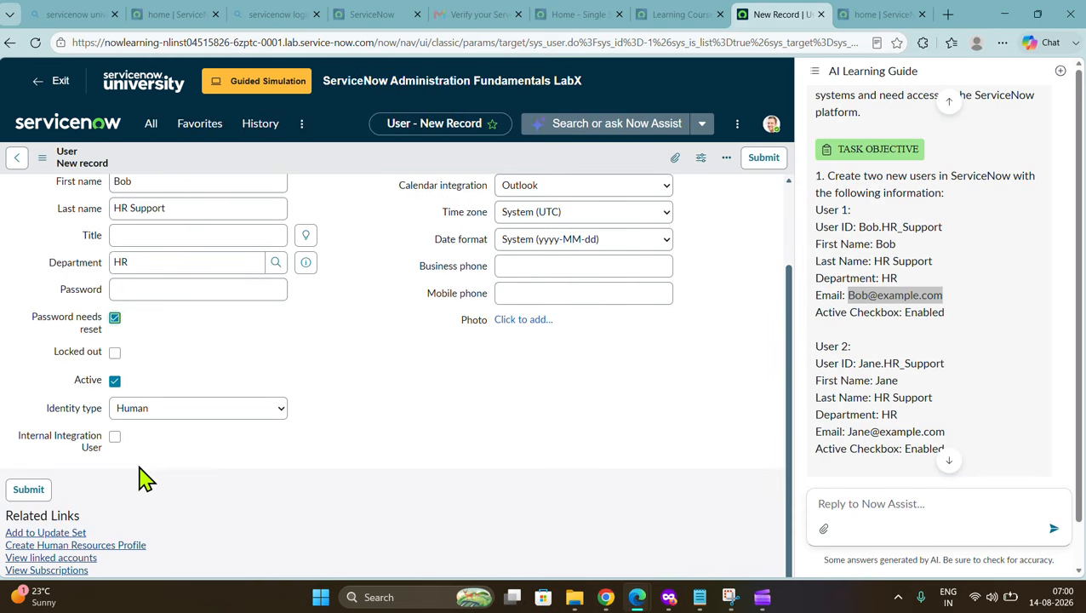
pyautogui.click(155, 413)
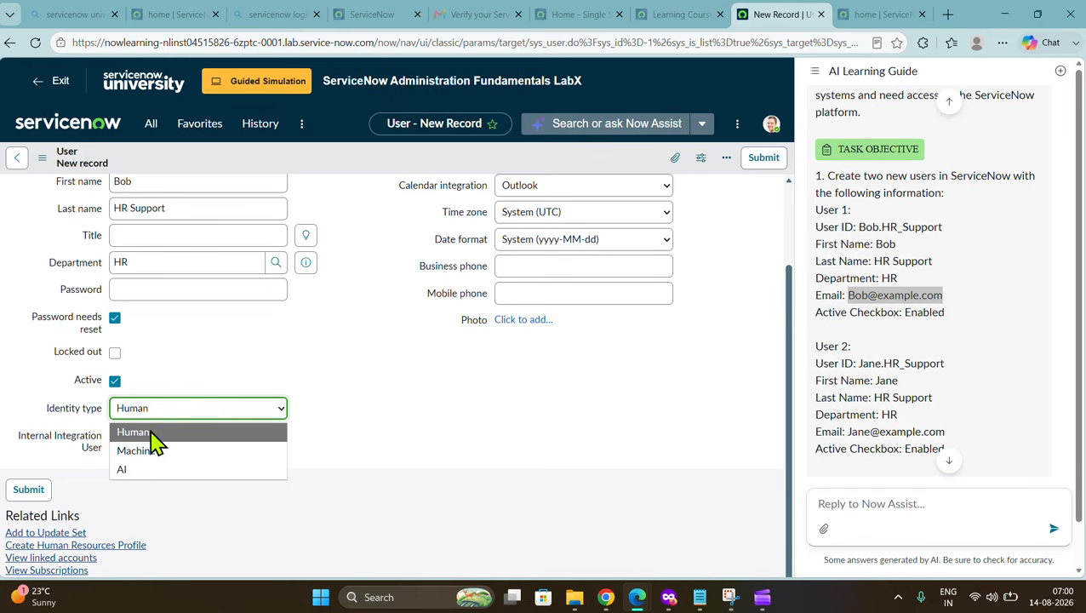
pyautogui.click(148, 434)
pyautogui.scroll(2, 336, 436)
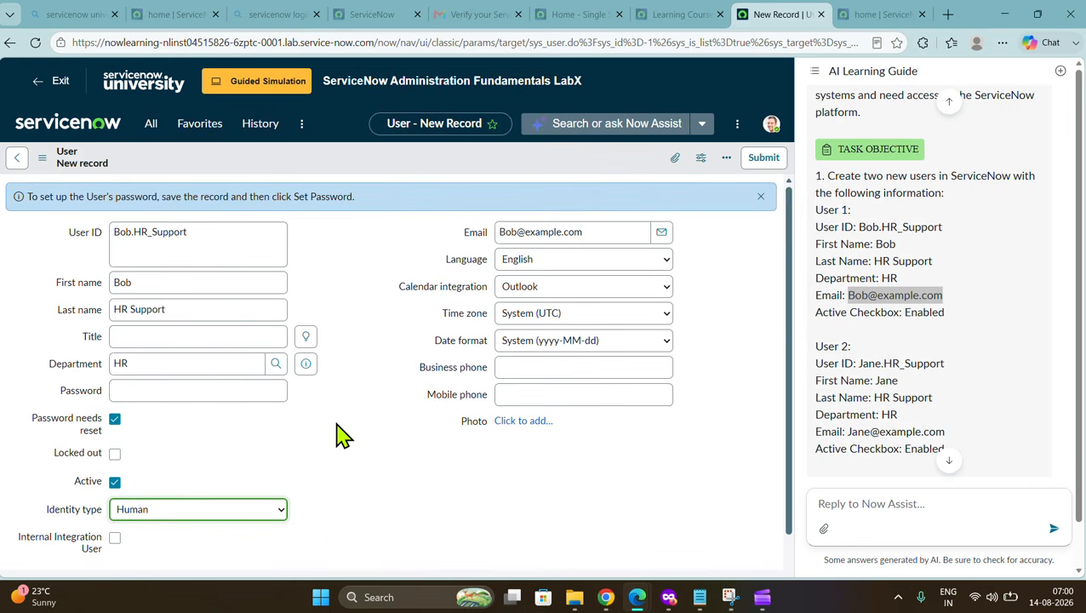
pyautogui.scroll(-2, 345, 436)
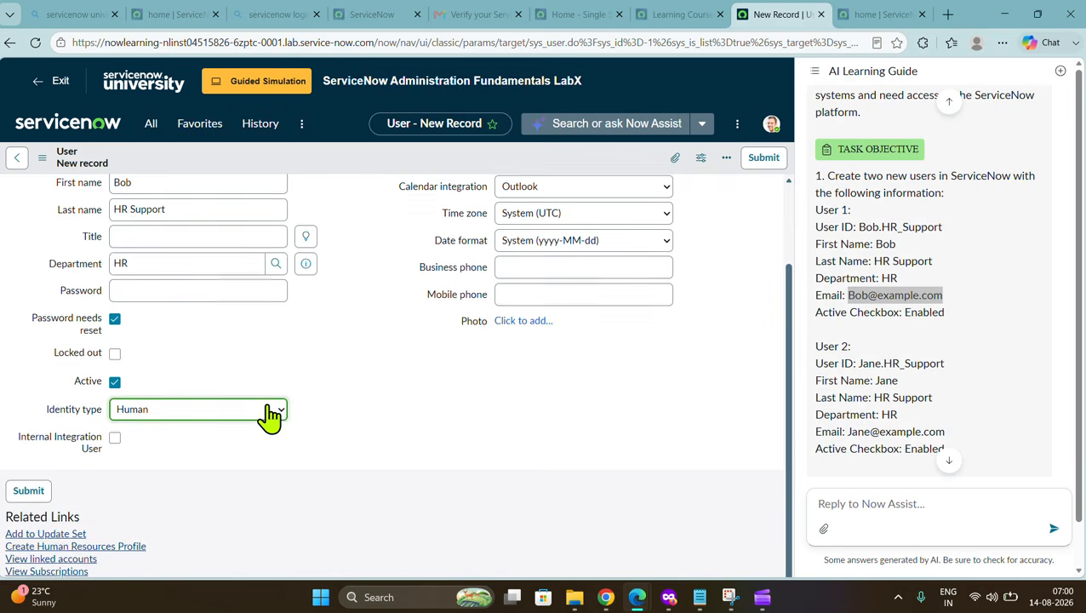
pyautogui.scroll(2, 269, 417)
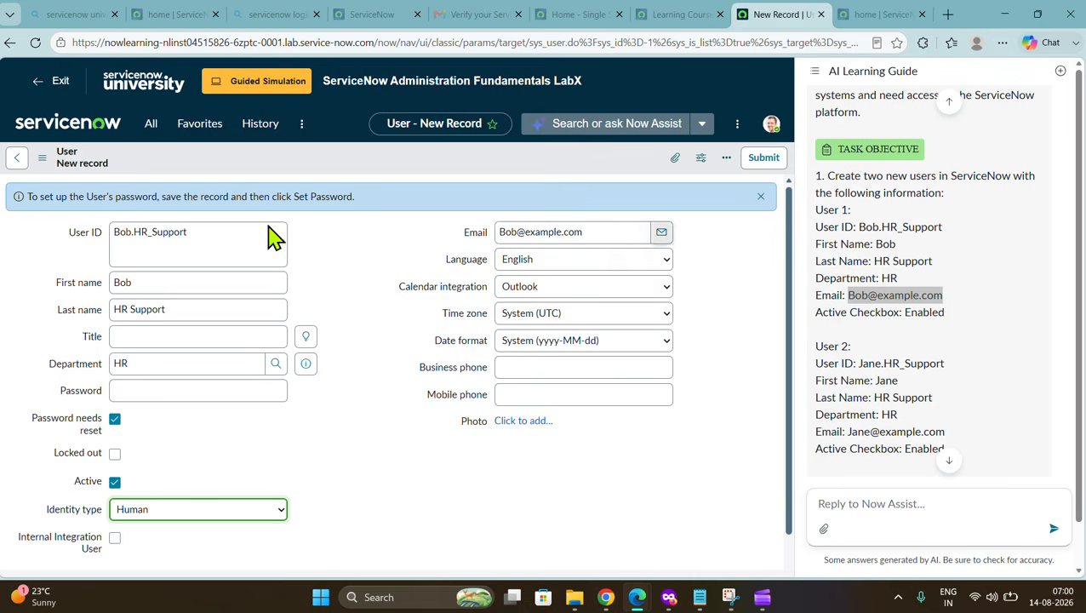
# Choose the suggested title IT Technician for User 1 and submit the new record
pyautogui.click(175, 336)
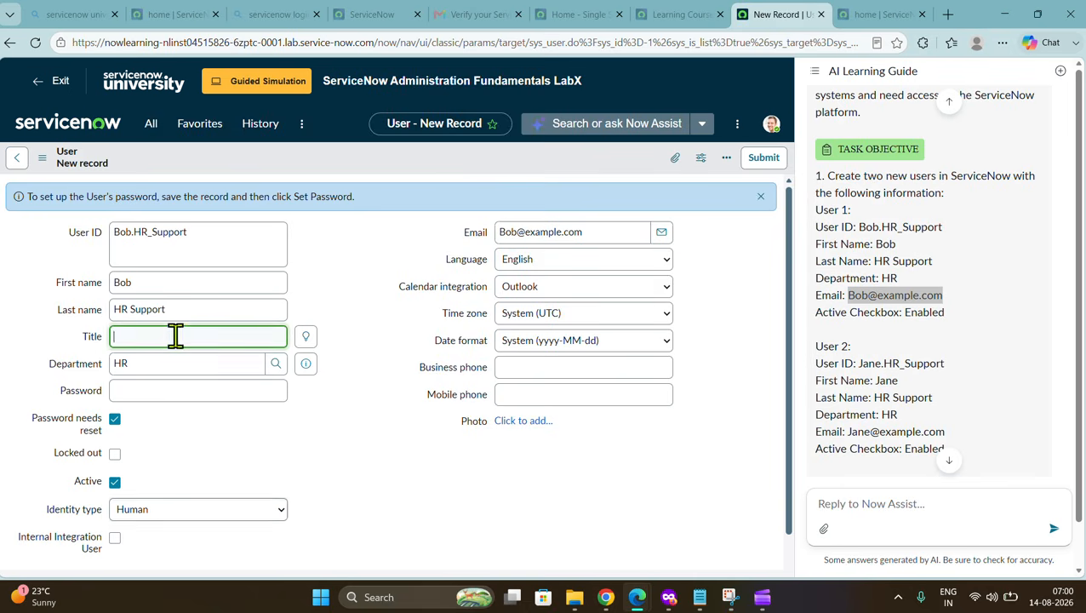
pyautogui.click(306, 339)
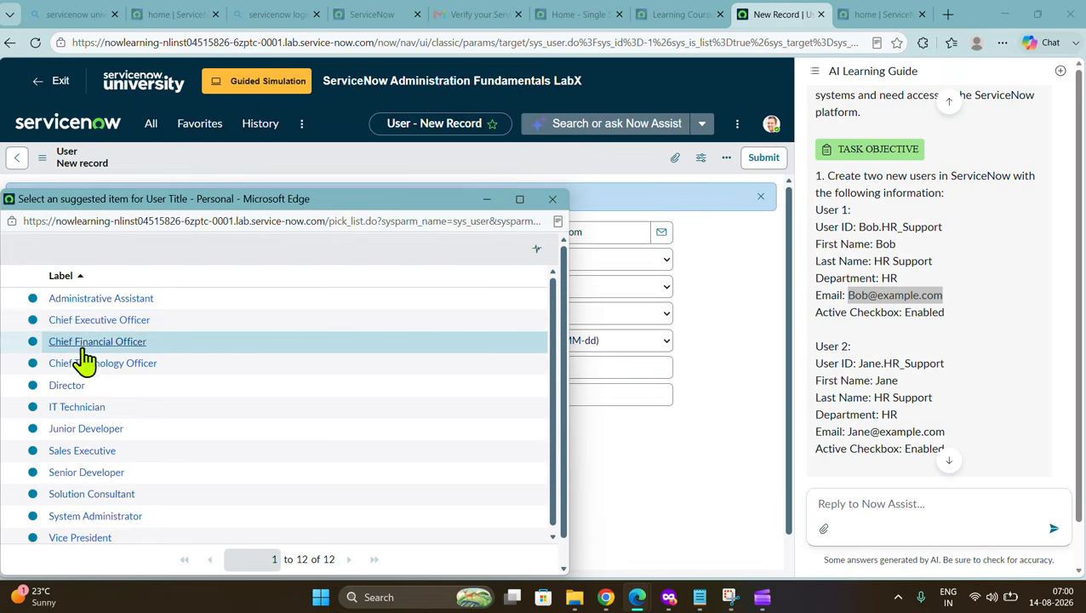
pyautogui.scroll(-1, 162, 383)
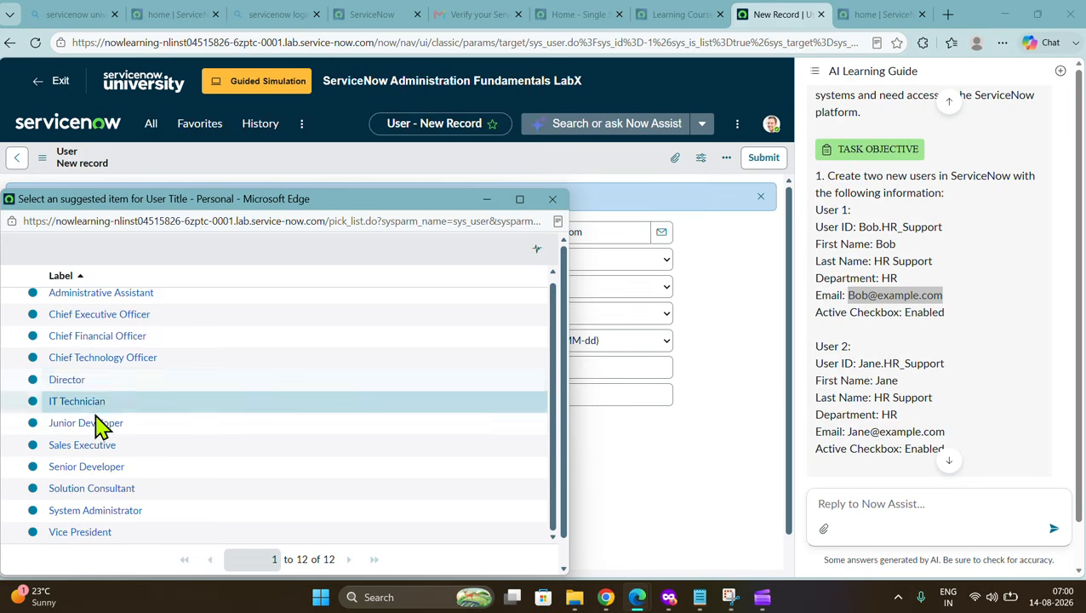
pyautogui.scroll(-1, 247, 406)
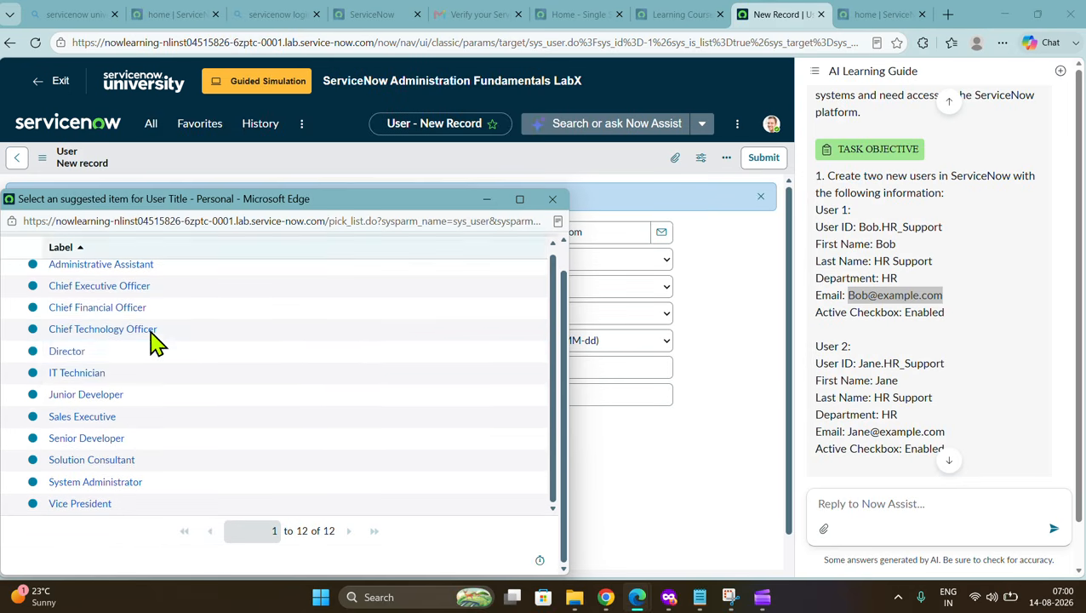
pyautogui.click(85, 373)
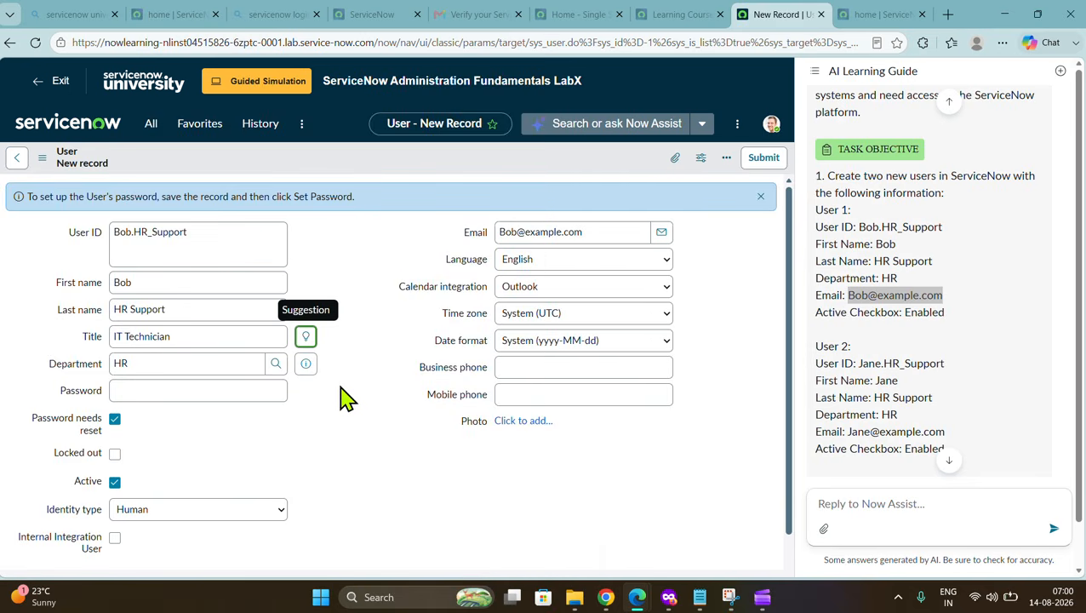
pyautogui.scroll(-2, 281, 426)
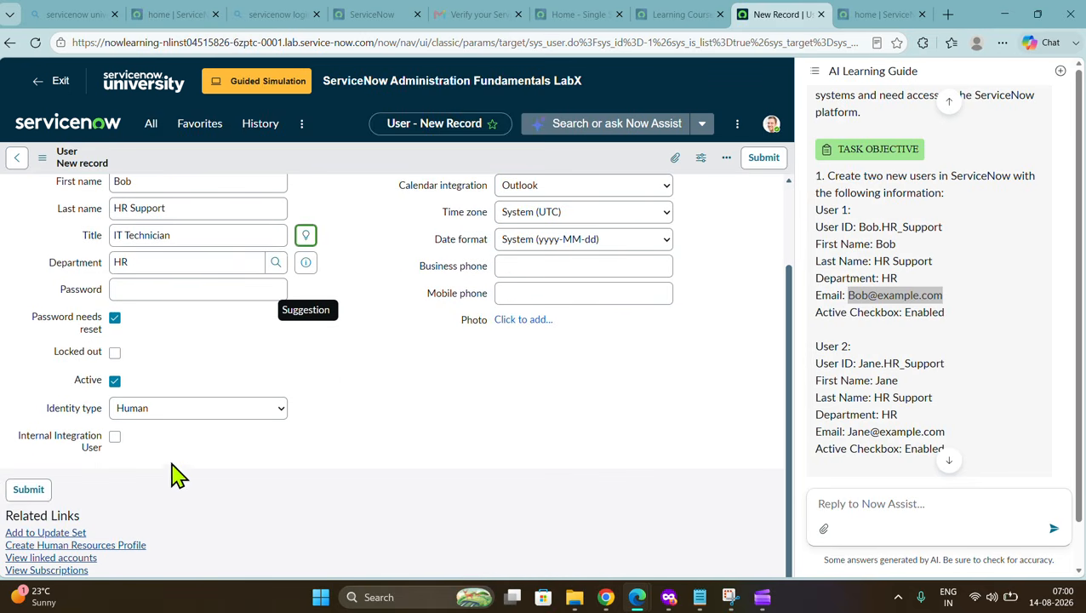
pyautogui.click(28, 491)
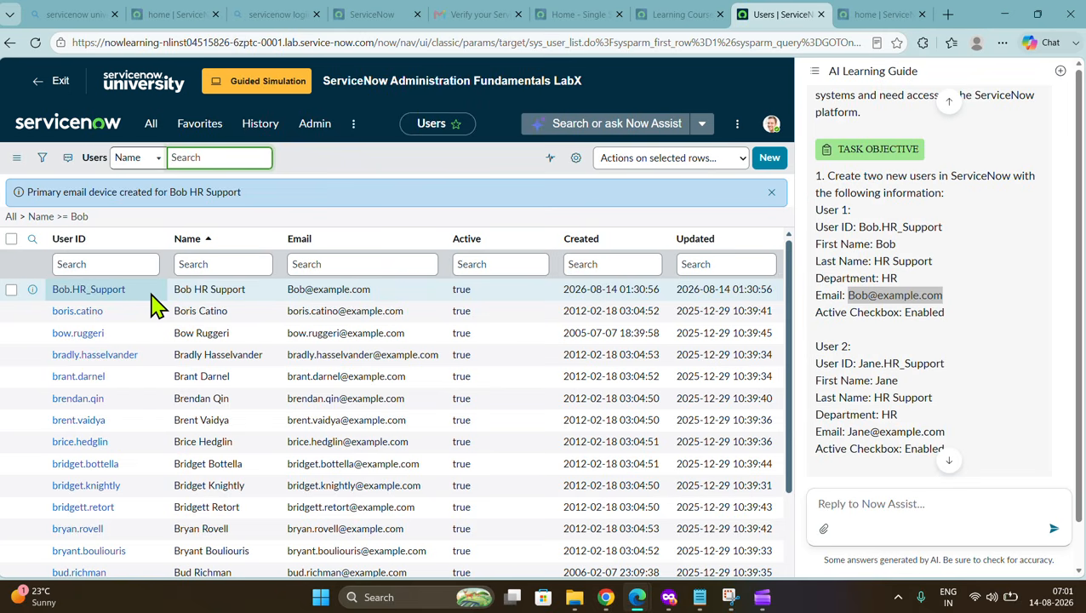
# Start another new user record and fill in User 2's user ID, copied from the task objective
pyautogui.scroll(-3, 928, 289)
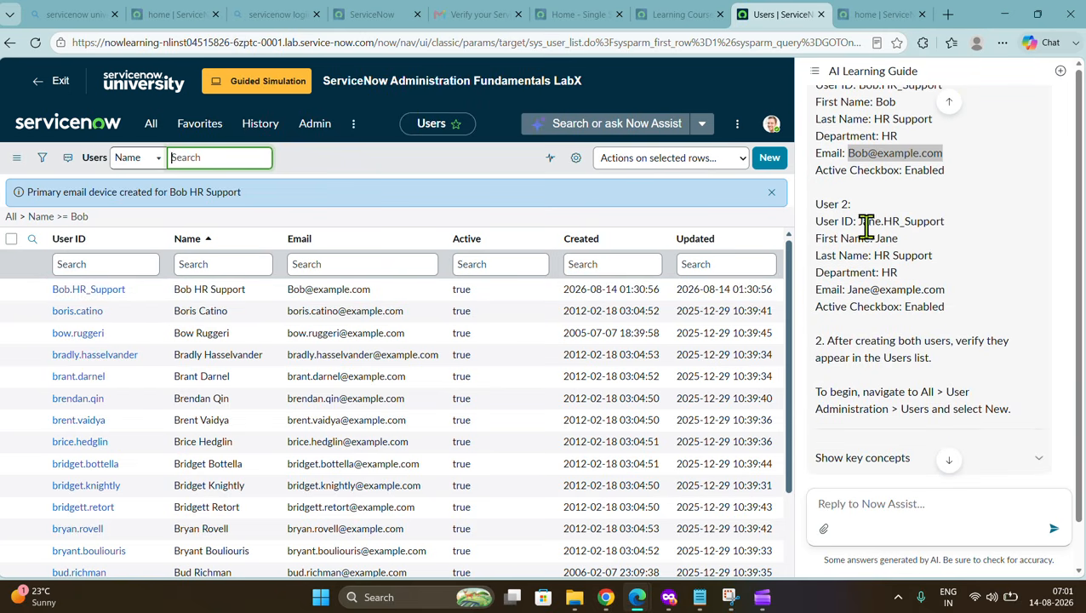
pyautogui.moveTo(862, 223); pyautogui.dragTo(961, 235)
pyautogui.hotkey('ctrl', 'c')
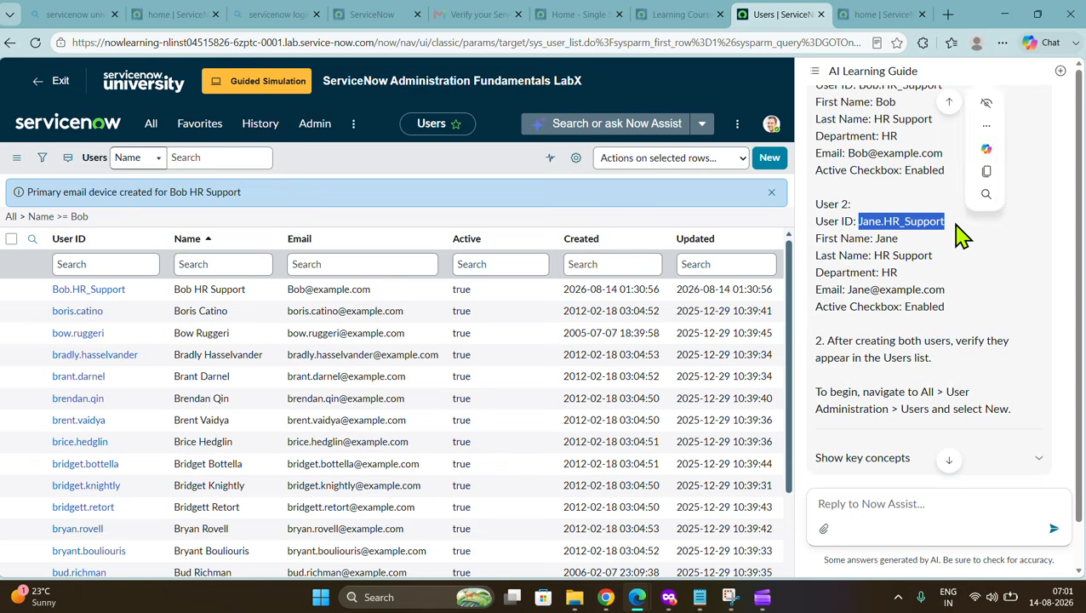
pyautogui.click(770, 158)
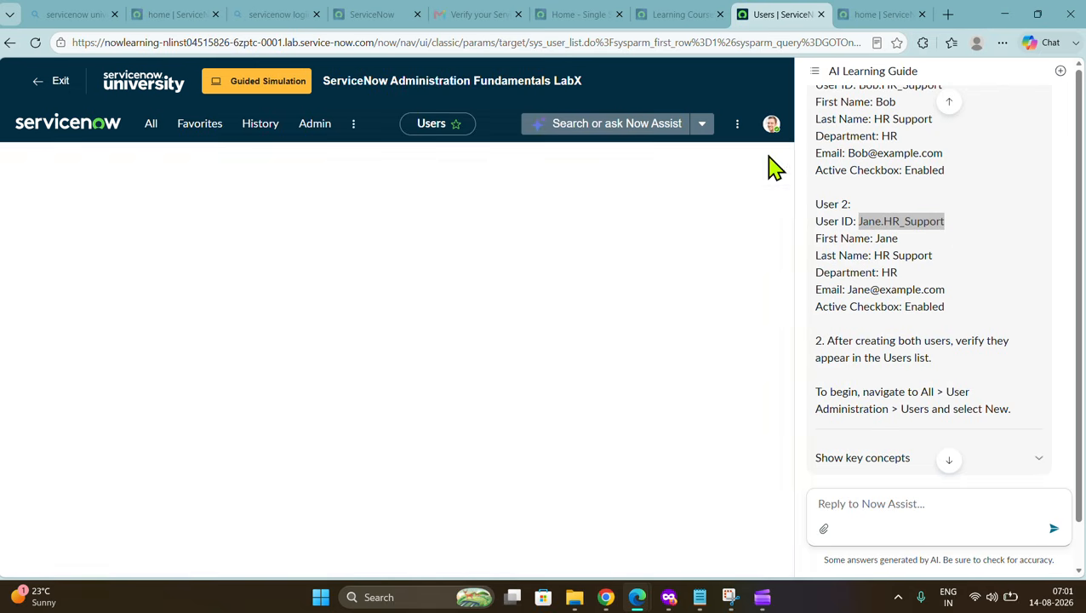
pyautogui.click(209, 212)
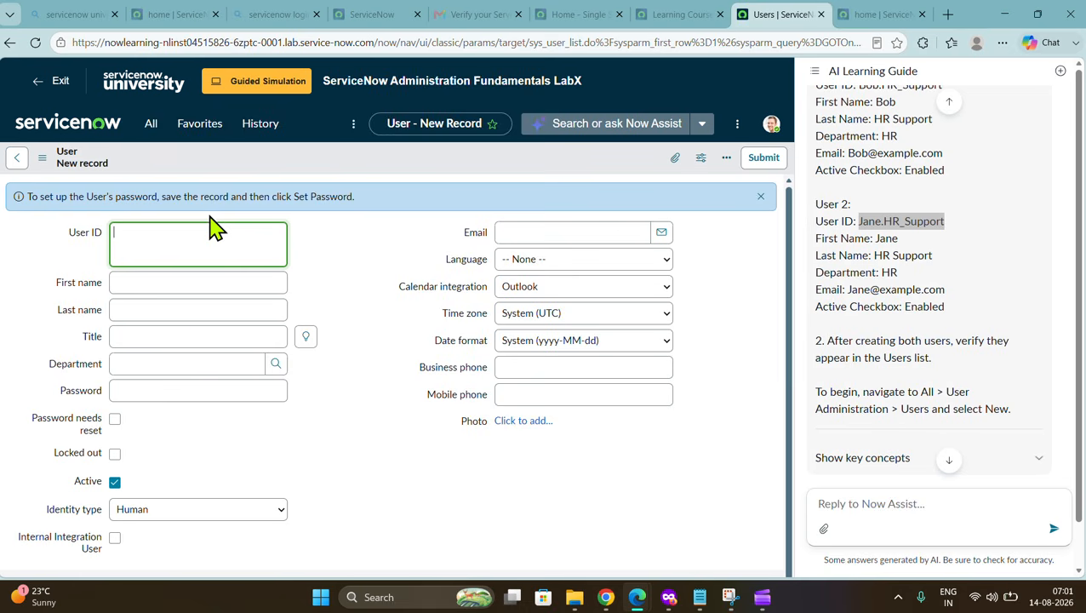
pyautogui.hotkey('ctrl', 'v')
# Enter User 2's first and last names, accepting the saved entry that includes the title IT Technician
pyautogui.click(184, 283)
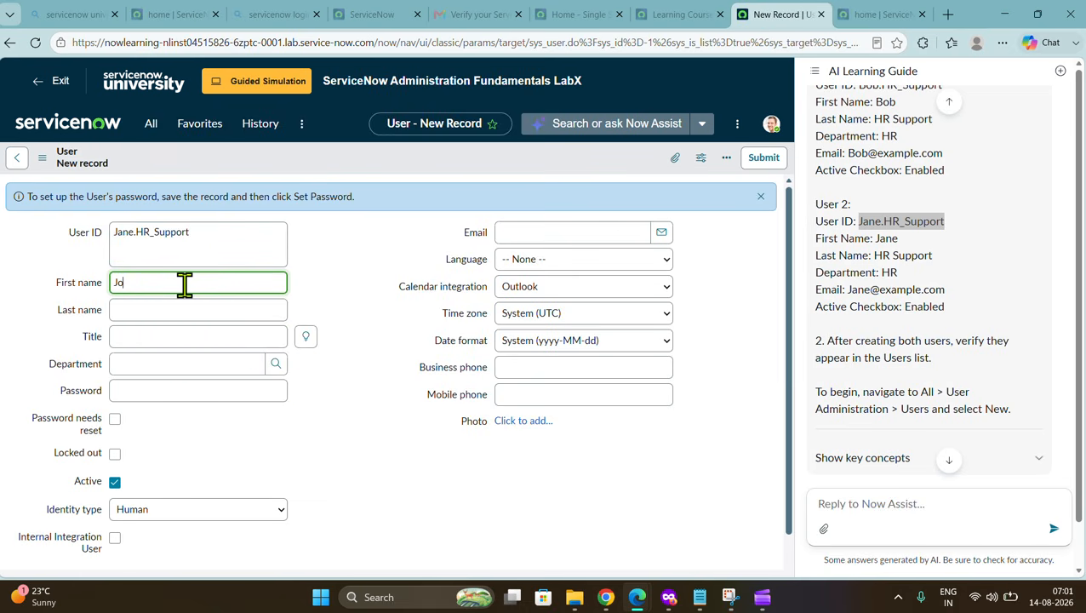
pyautogui.press('Tab')
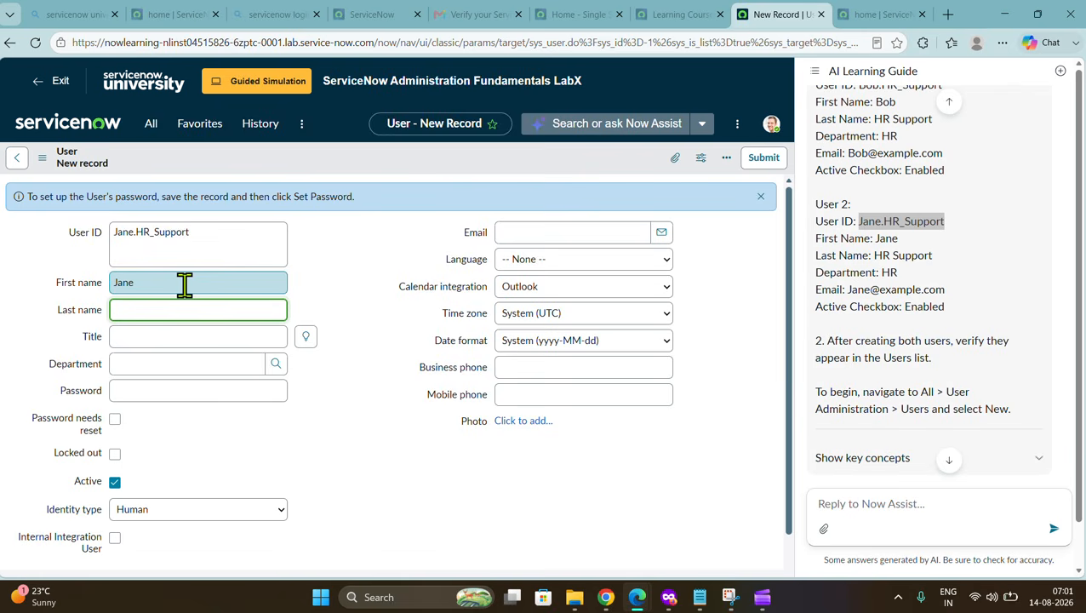
pyautogui.write('HR Support')
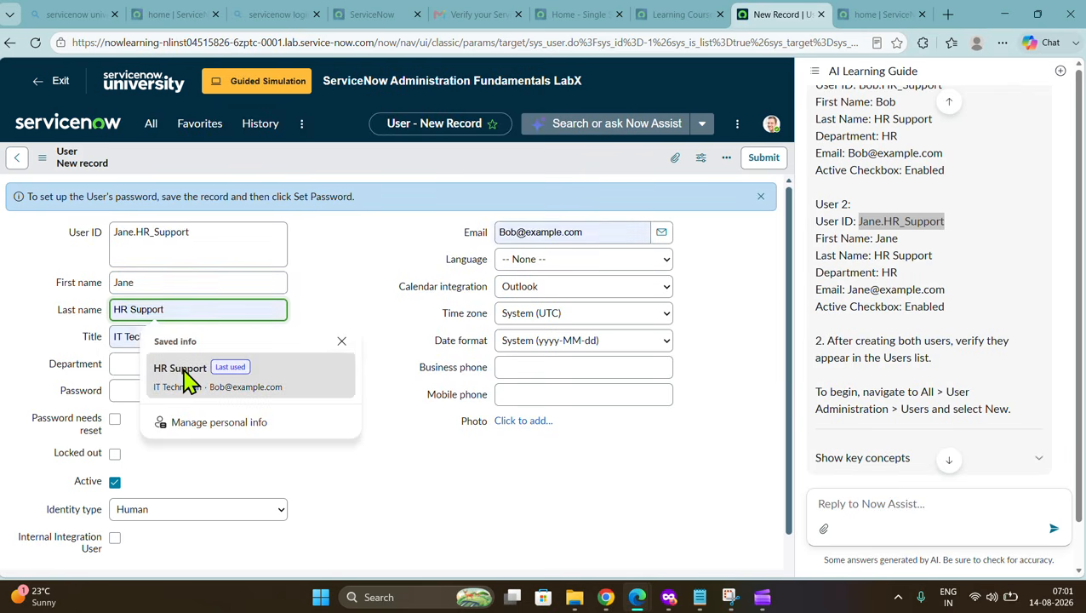
pyautogui.click(181, 369)
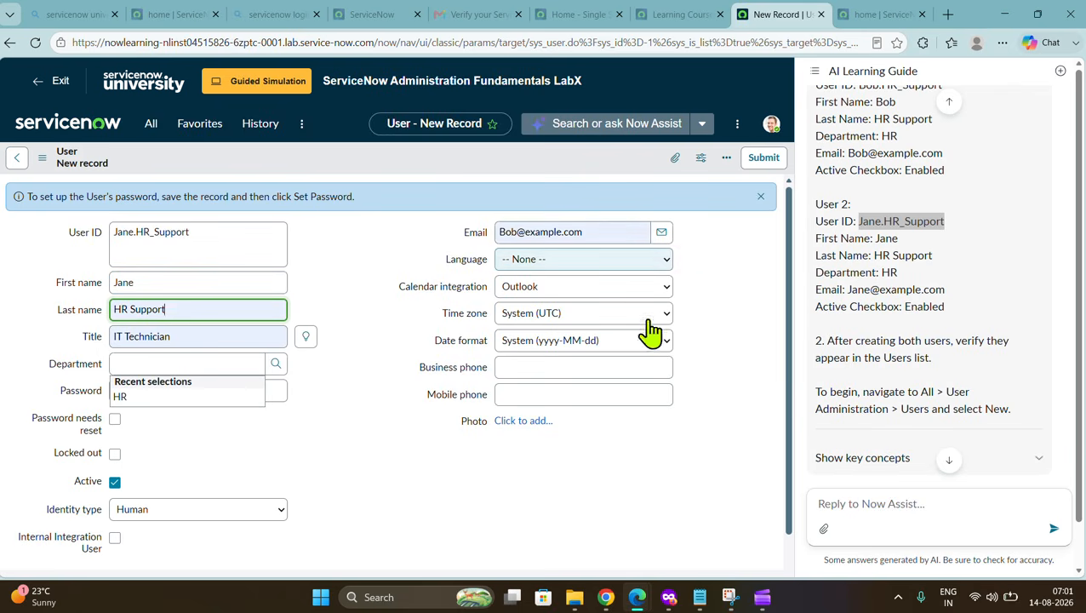
# Set User 2's department to HR and replace the email with User 2's address, copied from the task objective
pyautogui.click(187, 364)
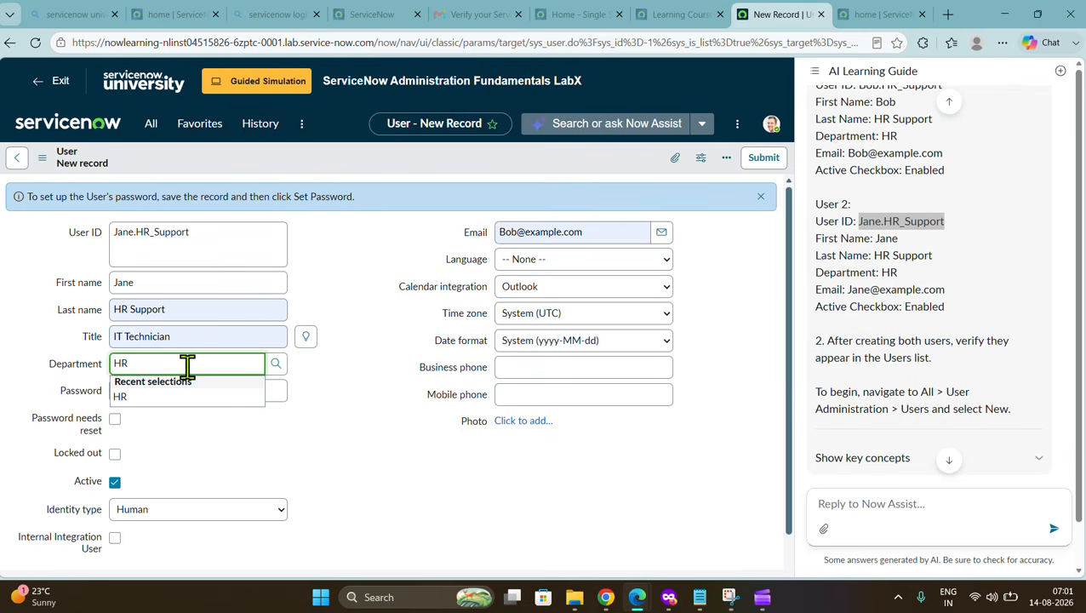
pyautogui.doubleClick(349, 408)
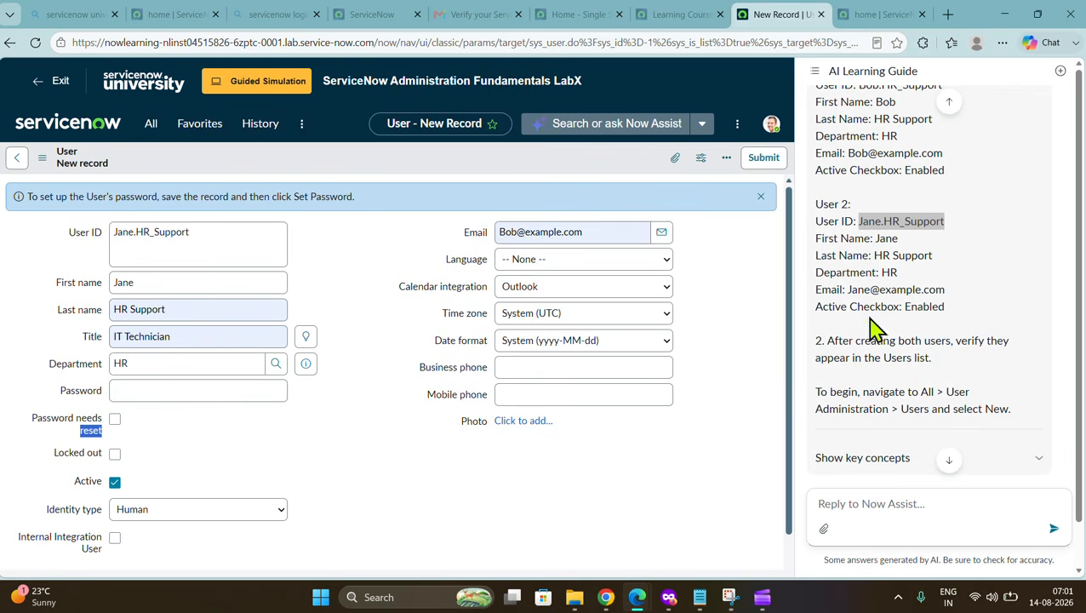
pyautogui.moveTo(852, 289); pyautogui.dragTo(972, 301)
pyautogui.hotkey('ctrl', 'c')
pyautogui.doubleClick(613, 231)
pyautogui.hotkey('ctrl', 'a')
pyautogui.hotkey('ctrl', 'v')
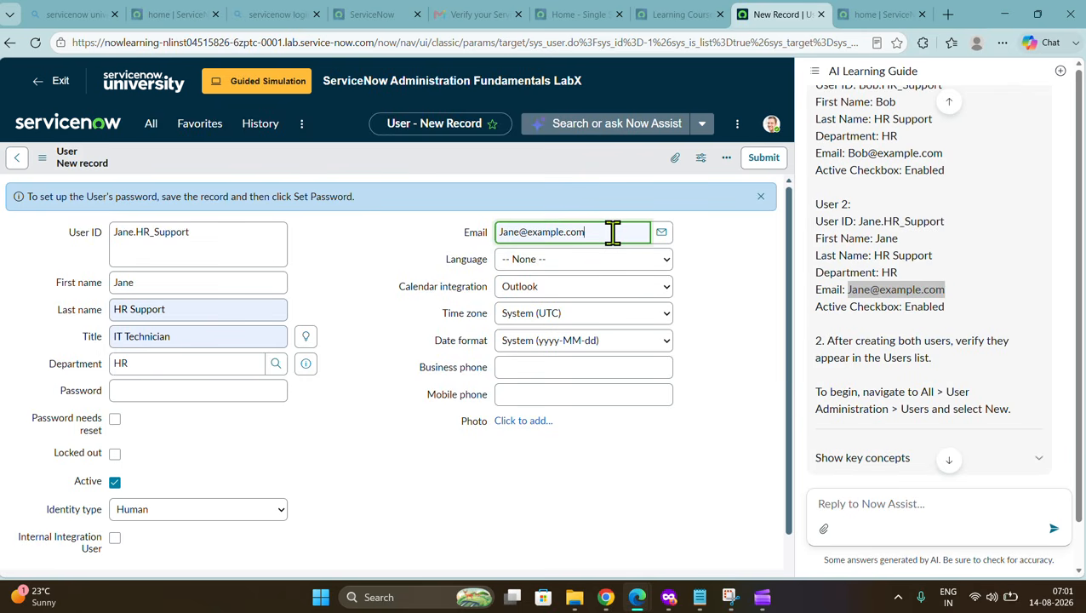
# Check User 2's entries against the task objective with Active enabled, and submit the new record
pyautogui.click(483, 519)
pyautogui.scroll(-1, 452, 495)
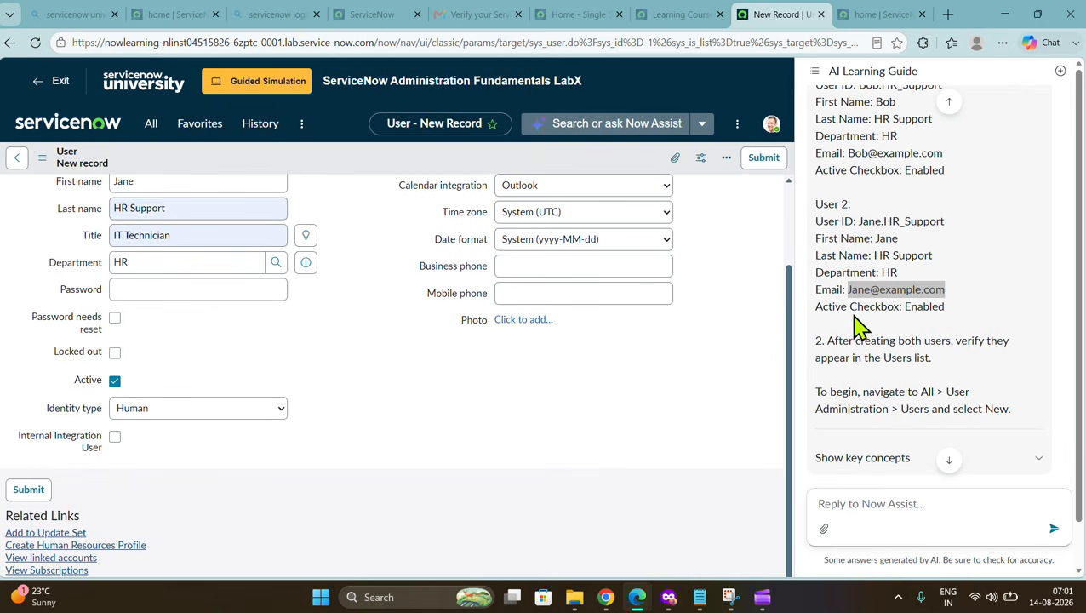
pyautogui.moveTo(816, 308); pyautogui.dragTo(947, 308)
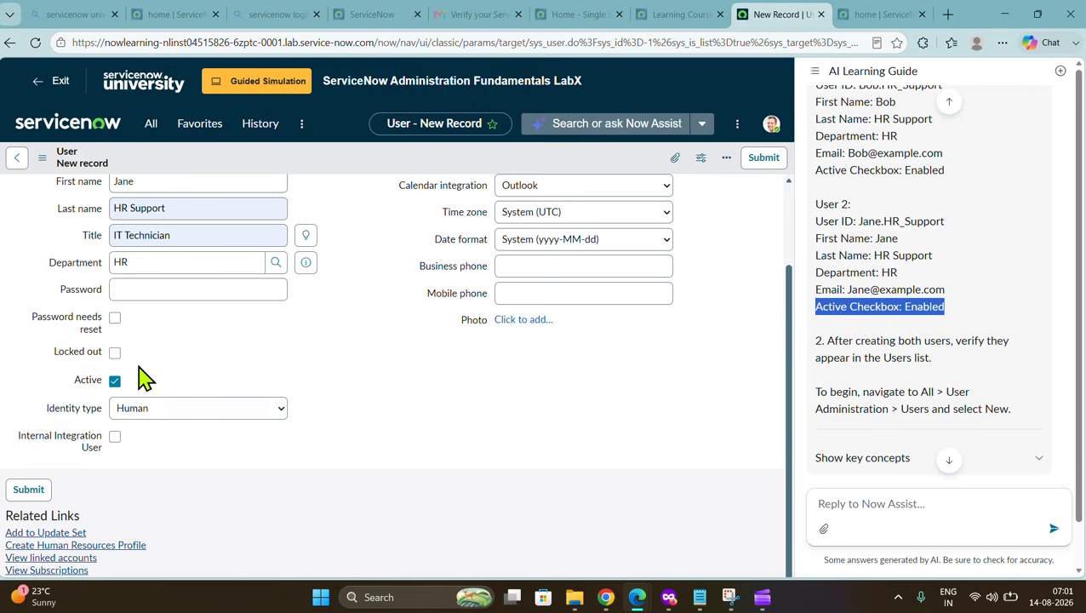
pyautogui.click(115, 383)
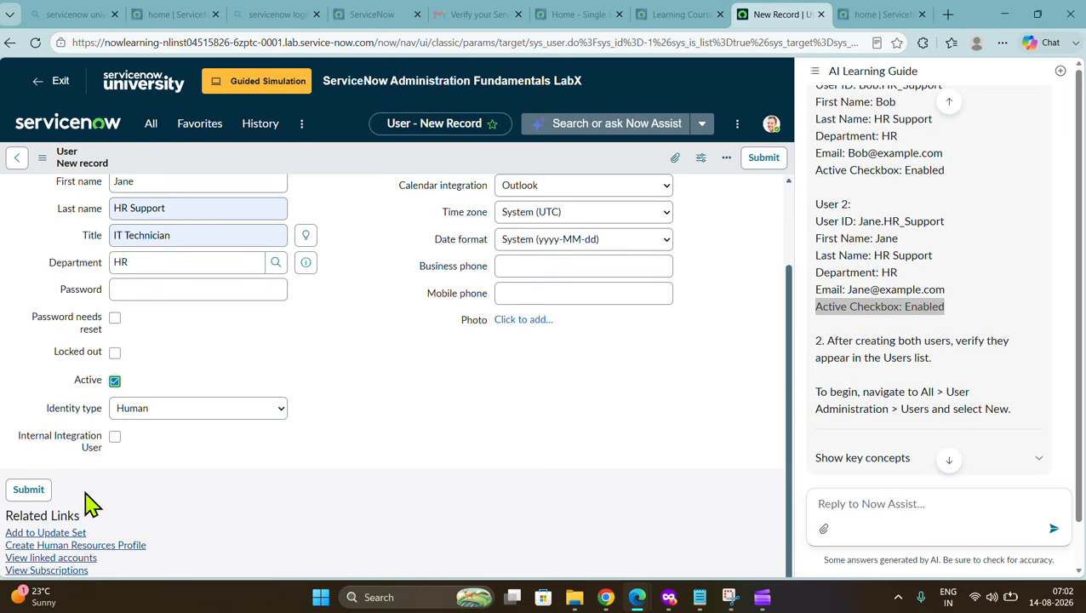
pyautogui.scroll(2, 97, 484)
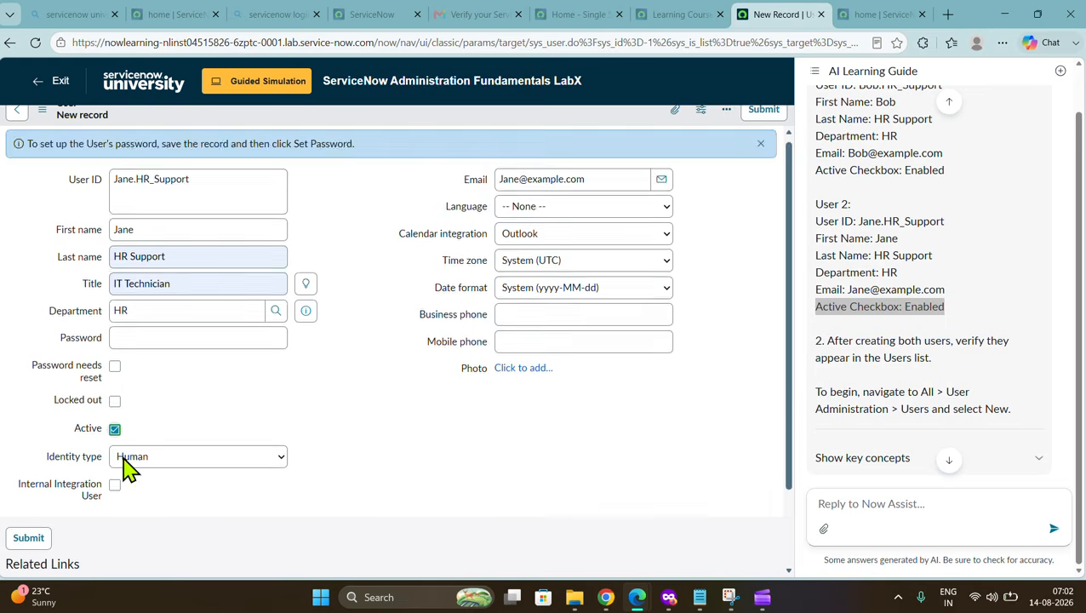
pyautogui.scroll(-2, 126, 468)
pyautogui.click(23, 442)
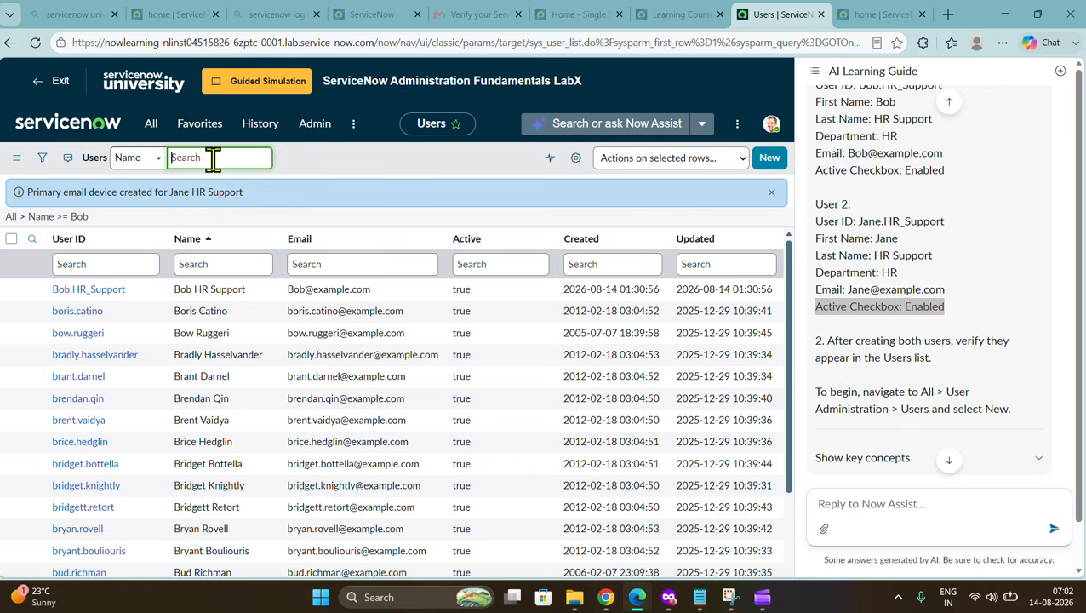
# Search the Users list by name for the newly created users
pyautogui.click(213, 159)
pyautogui.write('jane')
pyautogui.press('Return')
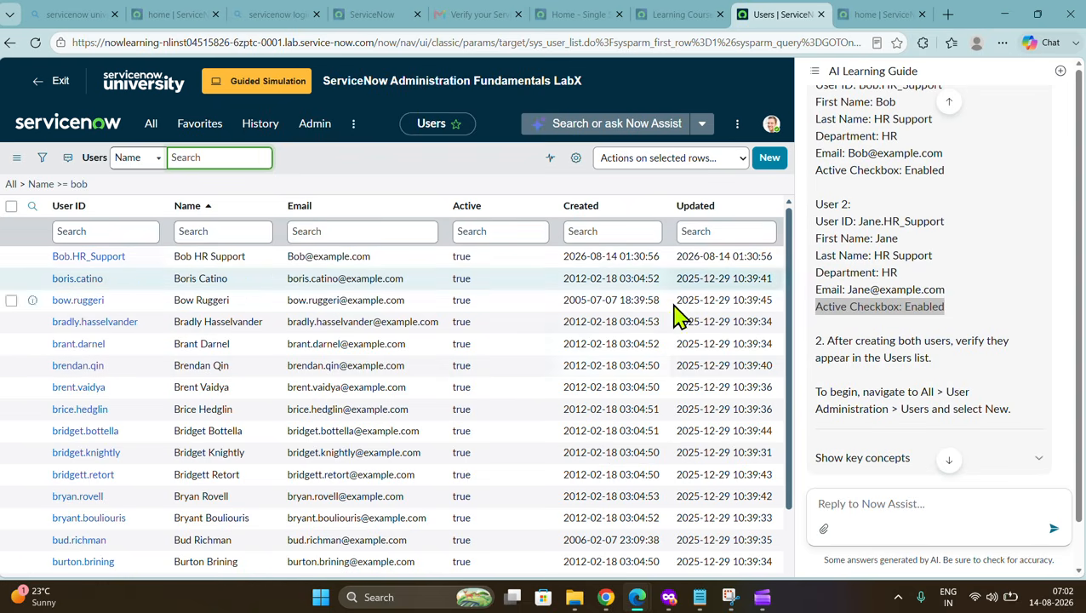
# Reopen the full Users list by filtering the navigator for "user ad" and choosing Users under Users and Groups
pyautogui.scroll(-1, 875, 352)
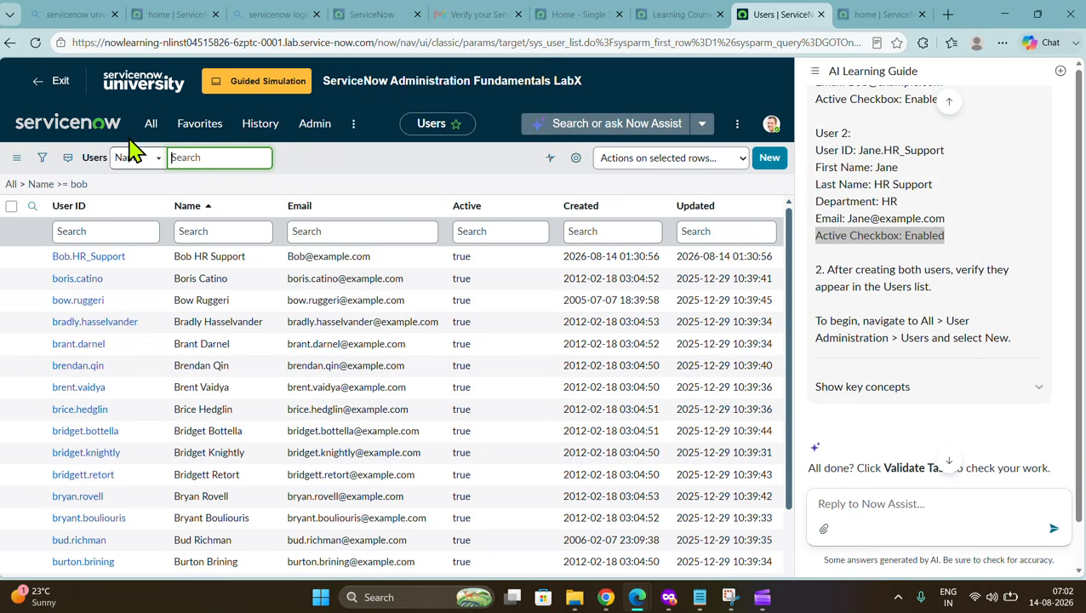
pyautogui.click(152, 126)
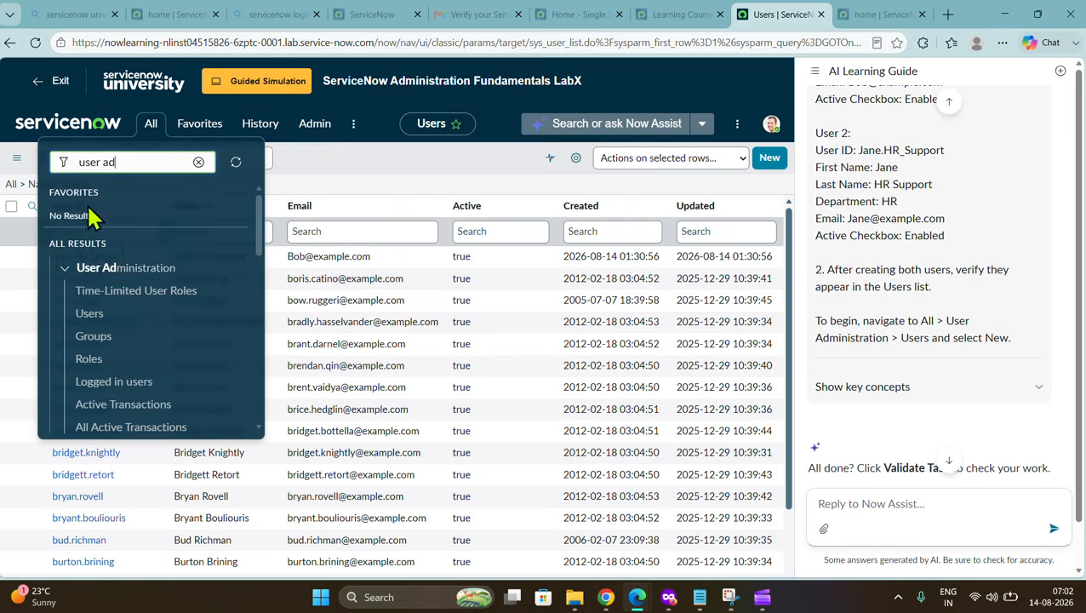
pyautogui.click(109, 271)
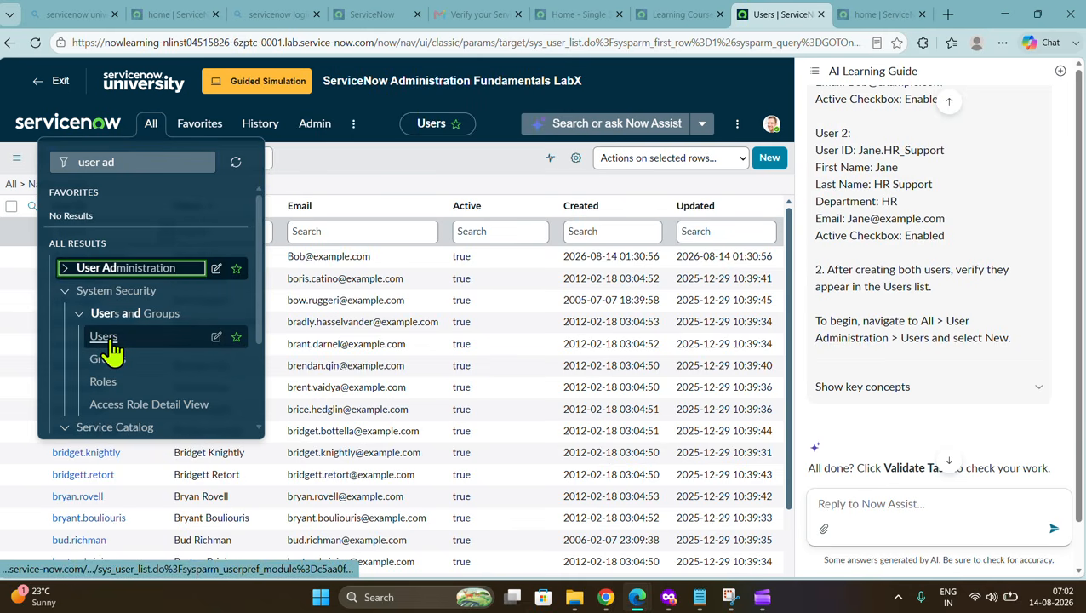
pyautogui.click(104, 337)
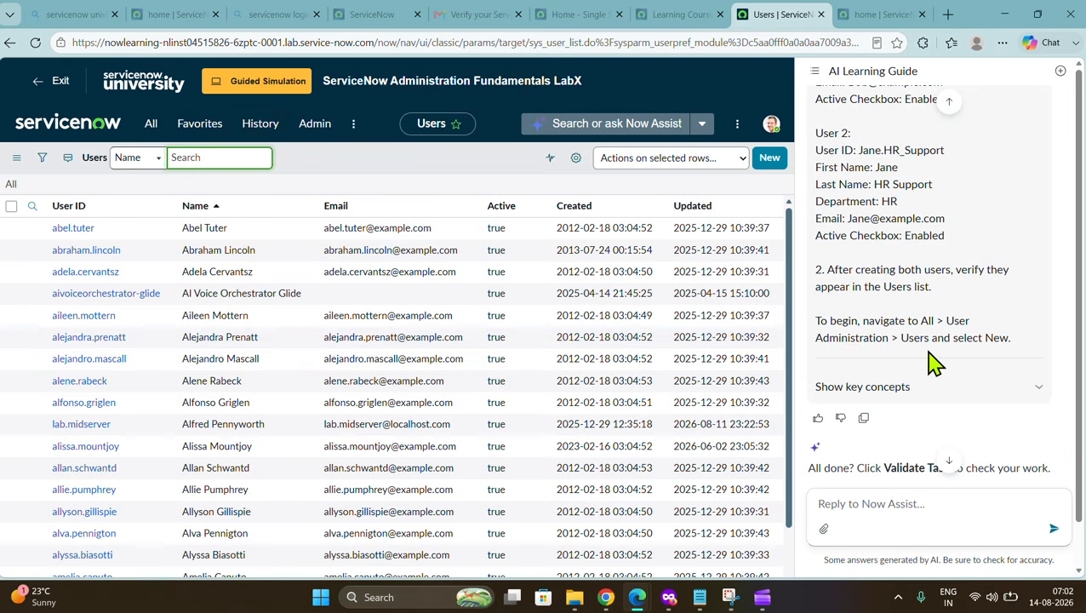
# Switch the Users list search to User ID and look up each of the two new users by first name
pyautogui.scroll(-1, 920, 336)
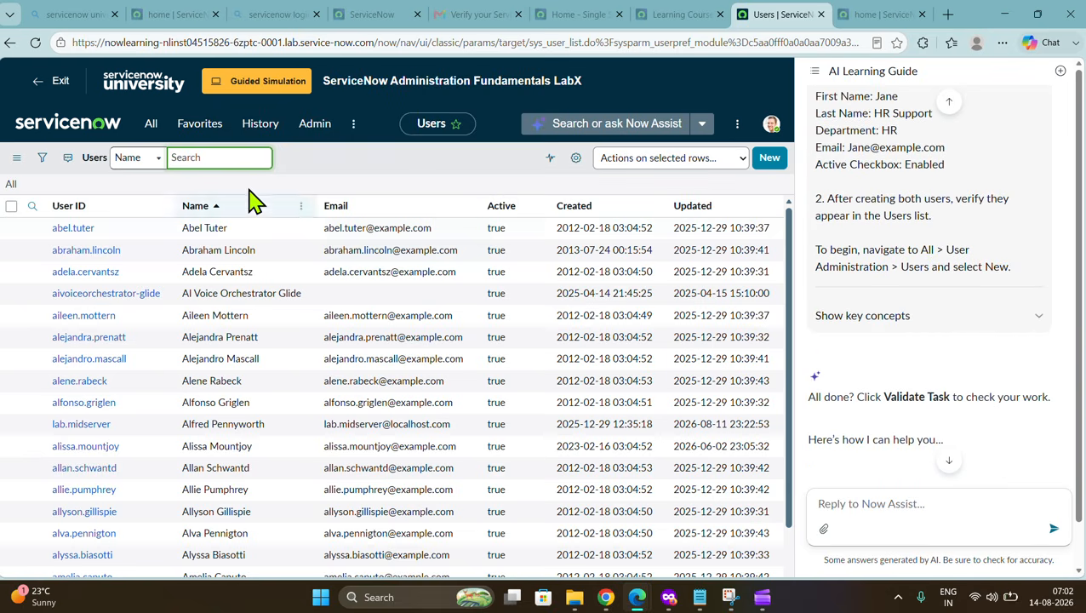
pyautogui.click(43, 160)
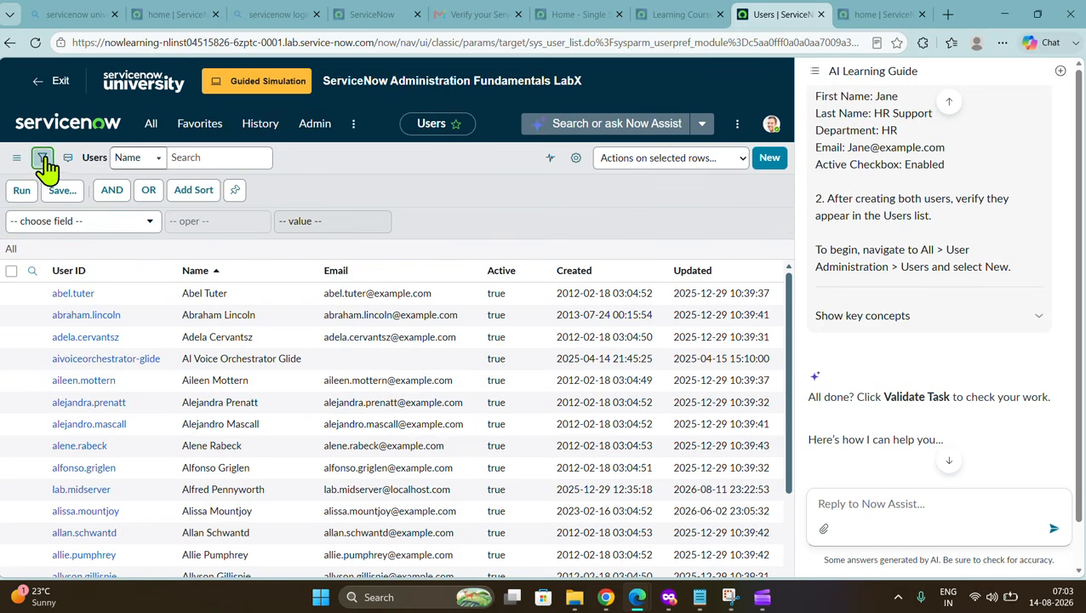
pyautogui.click(43, 159)
pyautogui.click(156, 159)
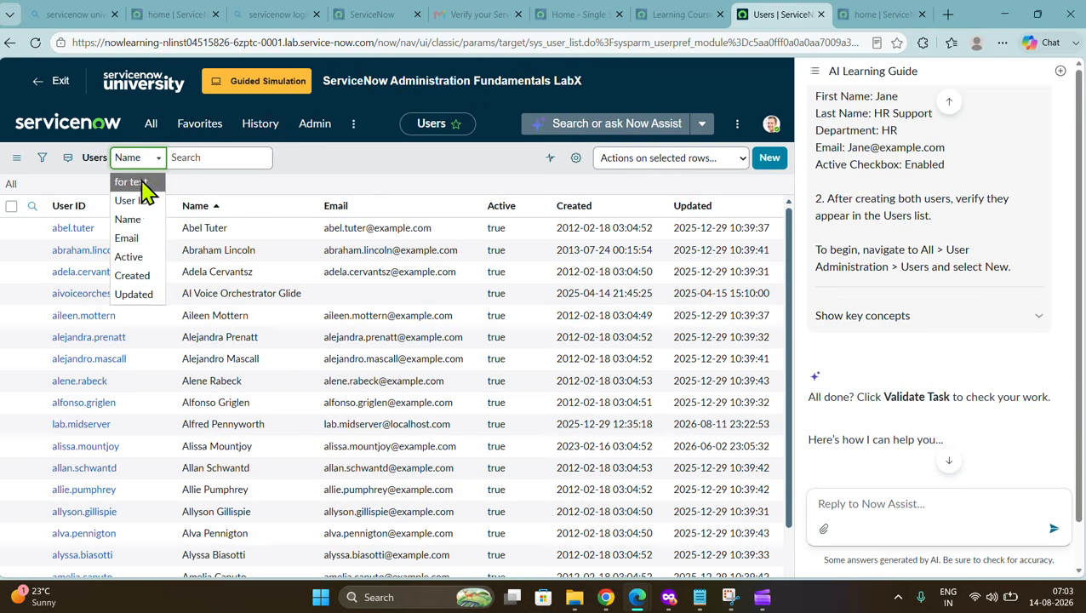
pyautogui.click(128, 201)
pyautogui.click(186, 158)
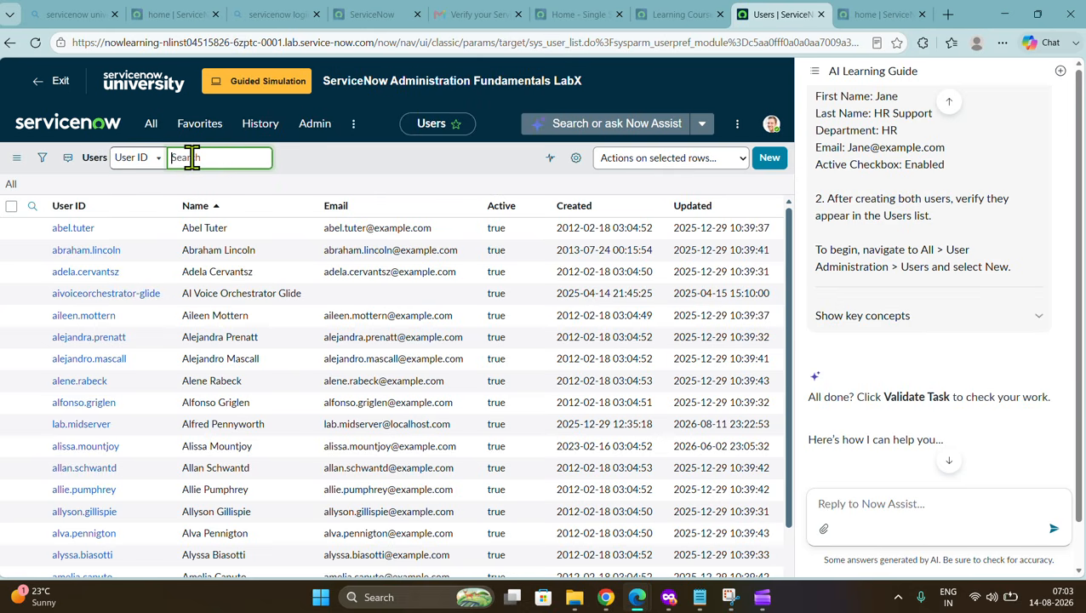
pyautogui.write('bob')
pyautogui.press('Return')
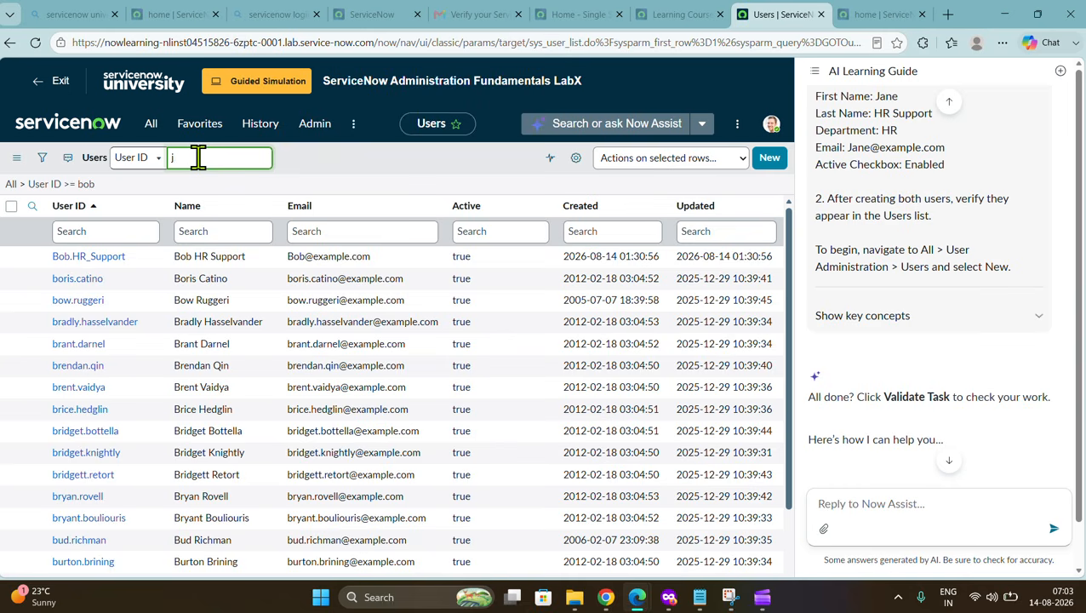
pyautogui.write('jane')
pyautogui.press('Return')
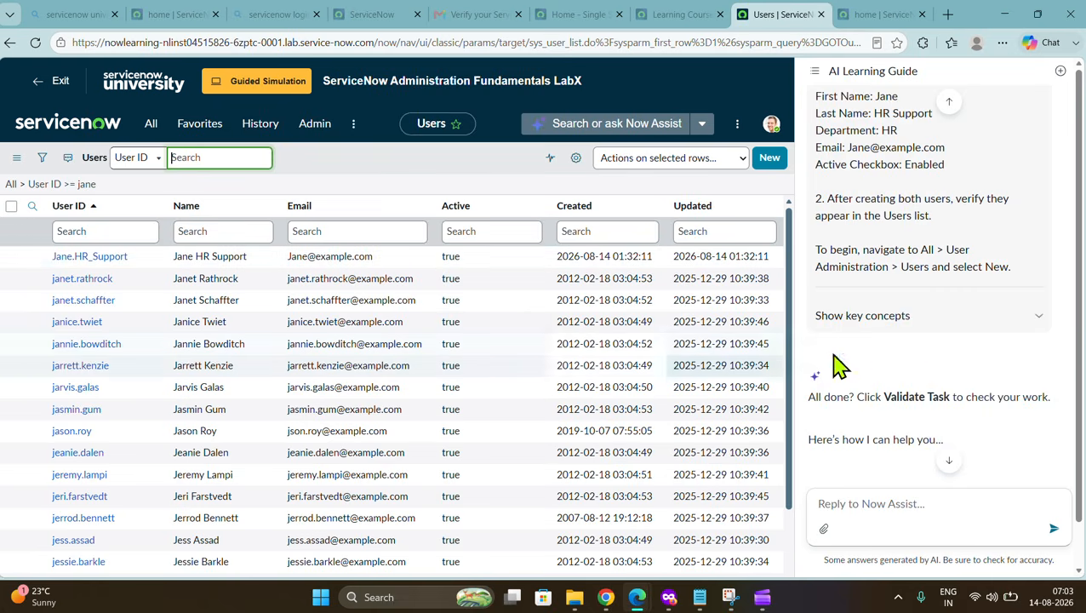
# Expand the key concepts lesson in the AI Learning Guide and validate the completed task
pyautogui.scroll(-1, 860, 358)
pyautogui.click(996, 233)
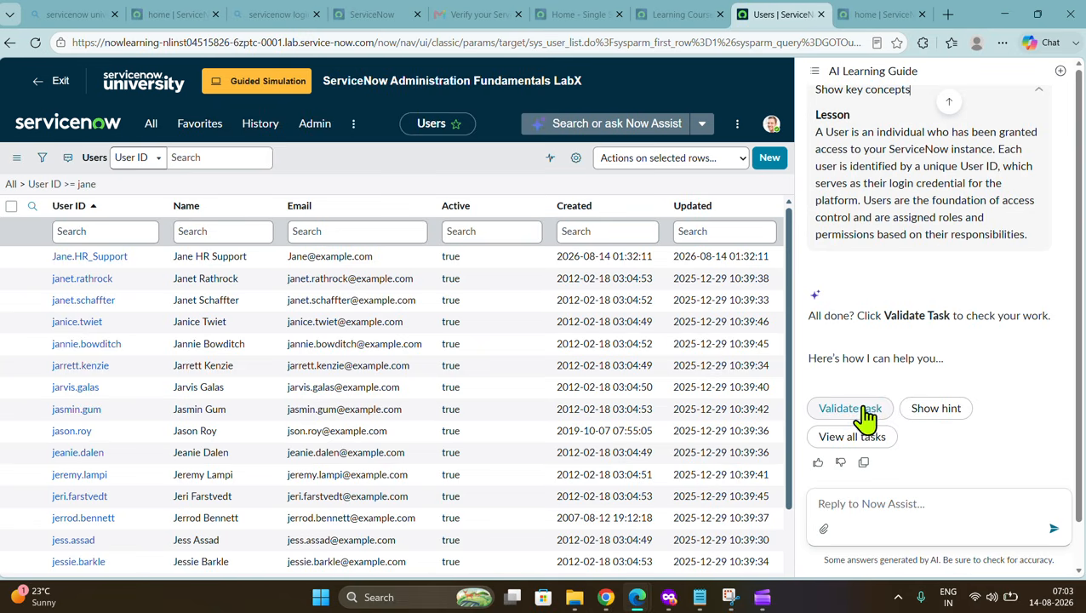
pyautogui.click(864, 418)
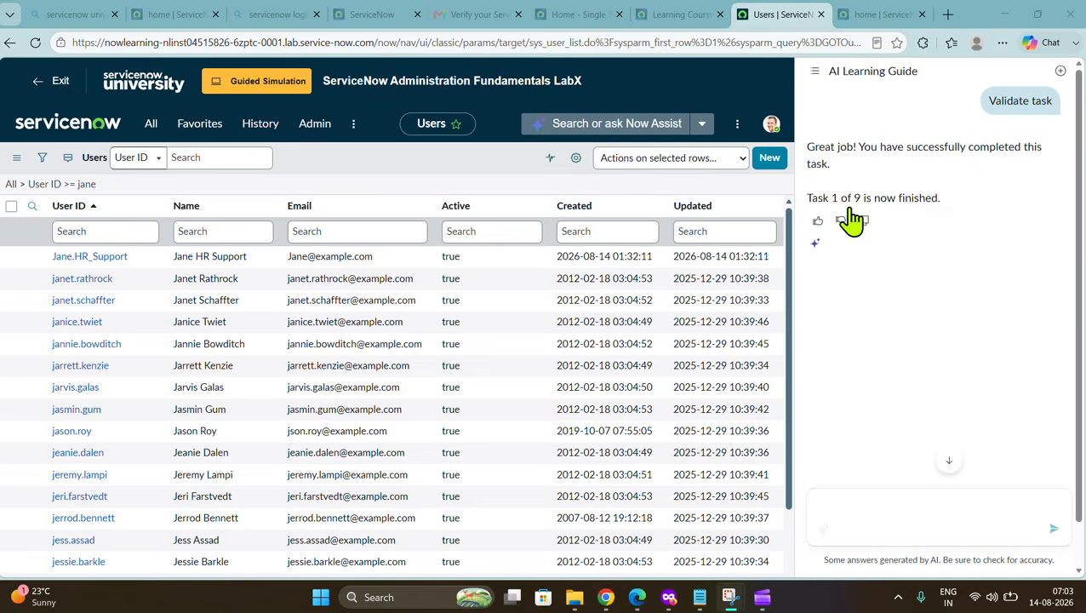
# Examine the validation response and the heading of Task 2 of 9, Lab 1.2.2: Create an HR favorite
pyautogui.scroll(1, 852, 222)
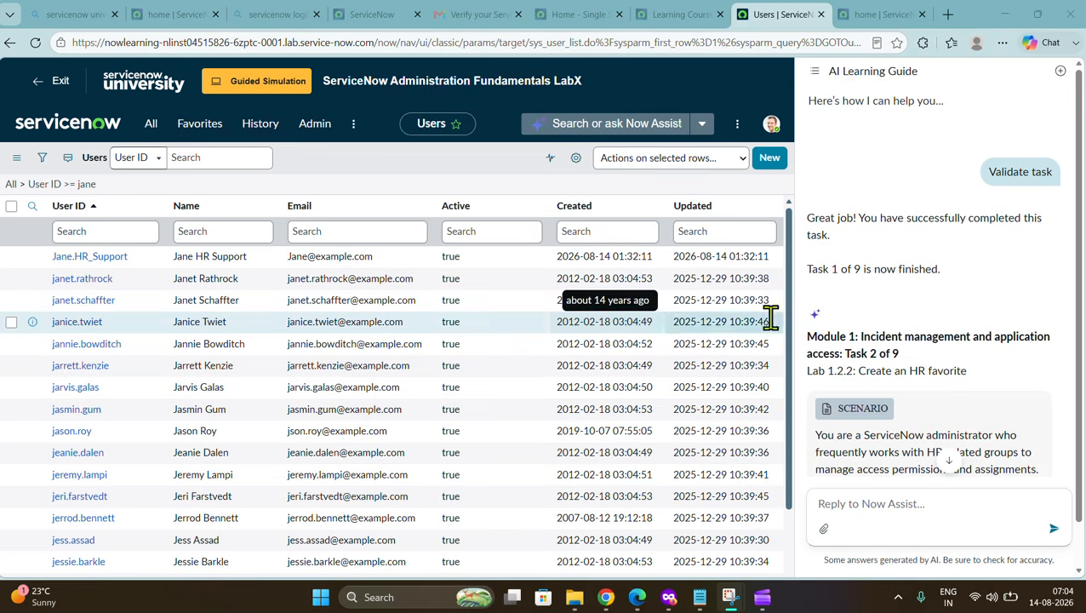
pyautogui.scroll(3, 844, 380)
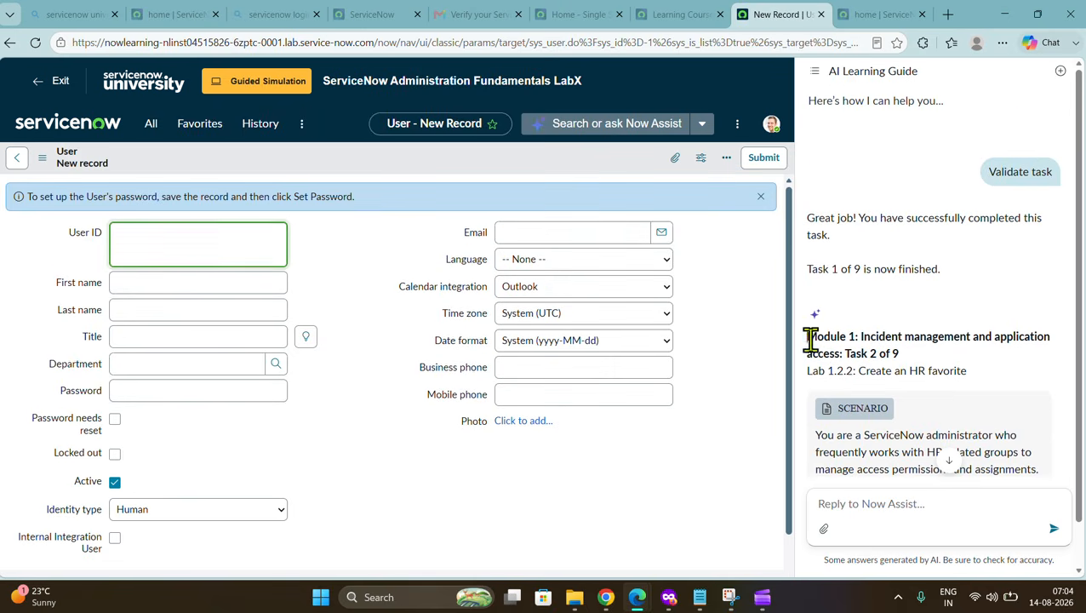
pyautogui.click(862, 371)
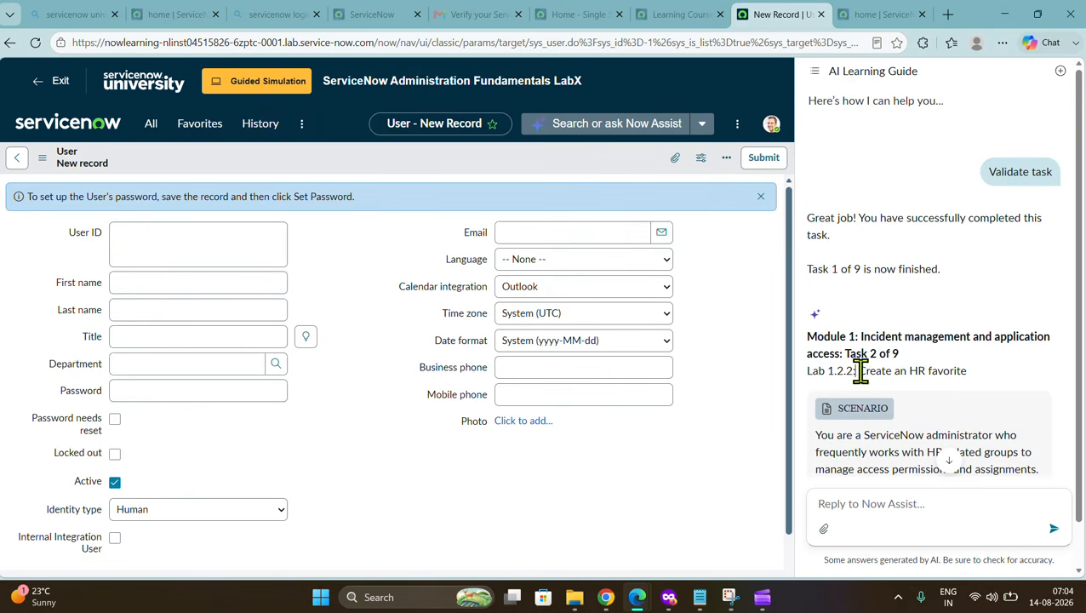